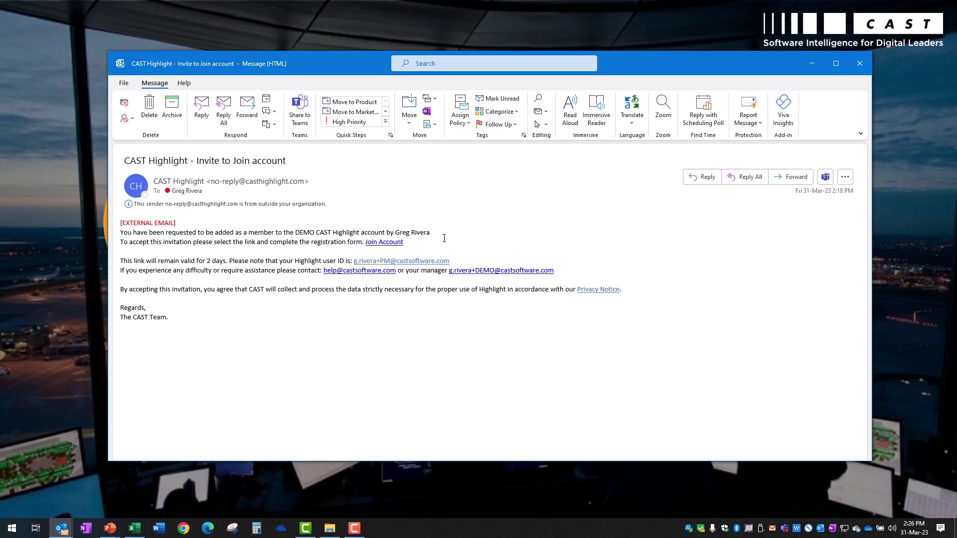
# Follow the Join Account link in the CAST Highlight invitation e-mail
pyautogui.click(383, 243)
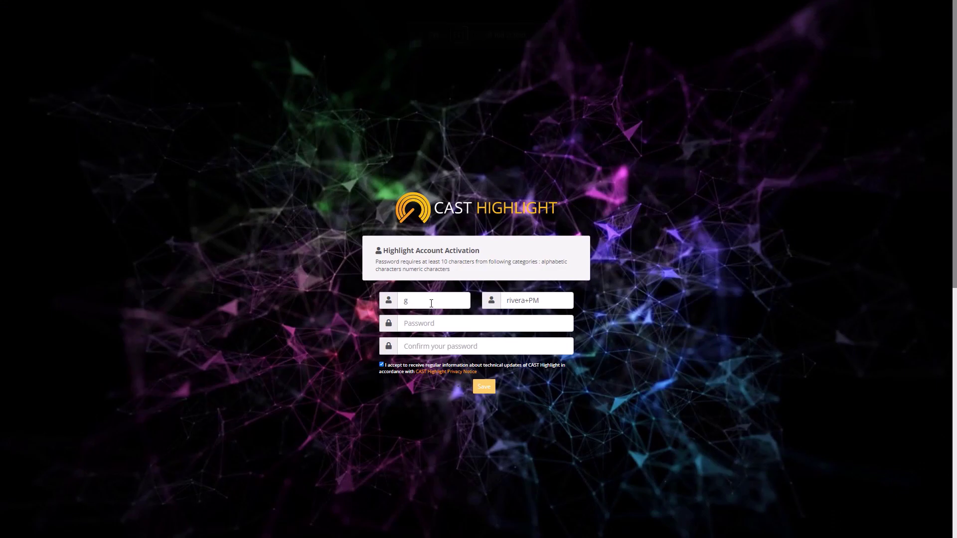
# Correct the prefilled first and last names, enter and confirm the account password, and submit
pyautogui.doubleClick(394, 303)
pyautogui.write('Greg')
pyautogui.tripleClick(496, 305)
pyautogui.write('Rivera')
pyautogui.press('Return')
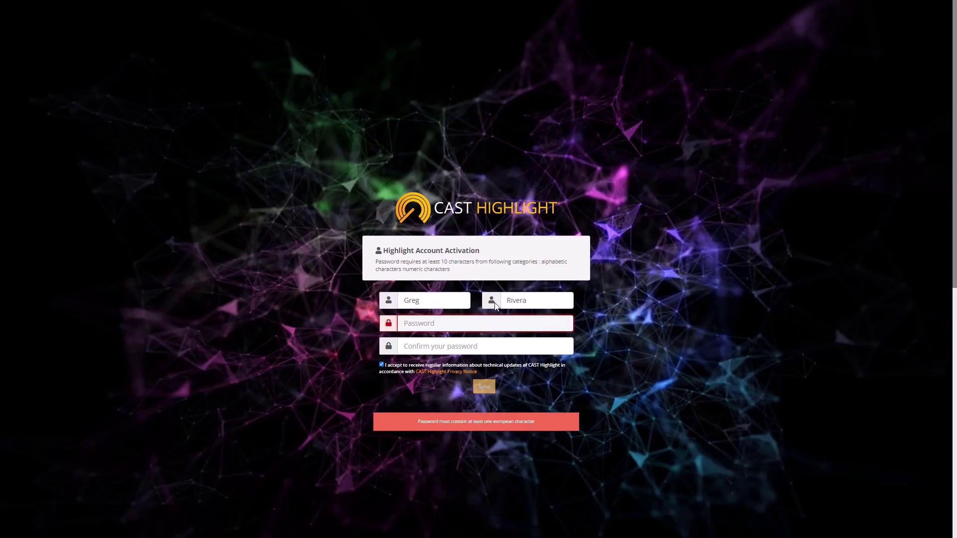
pyautogui.write('••••••••••••')
pyautogui.click(463, 348)
pyautogui.write('••••••••••••')
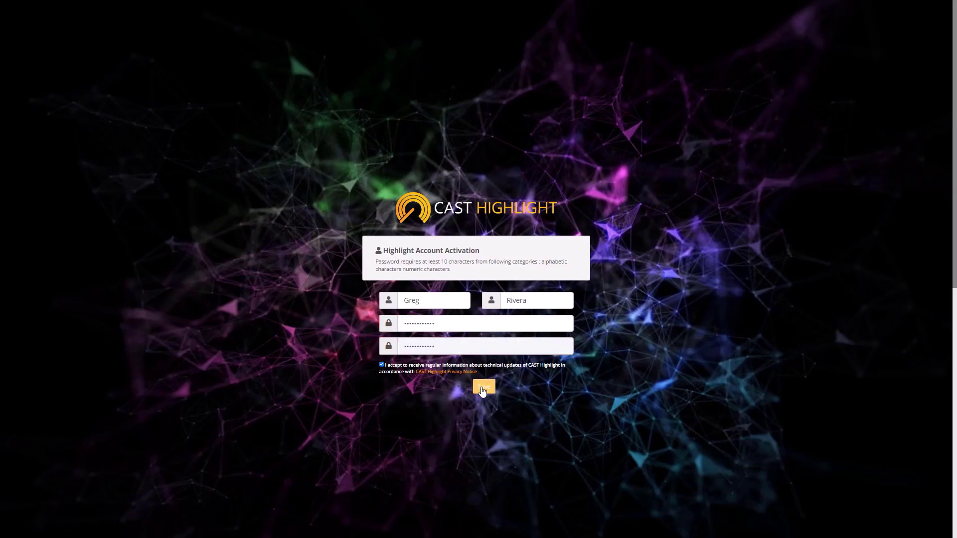
pyautogui.press('Return')
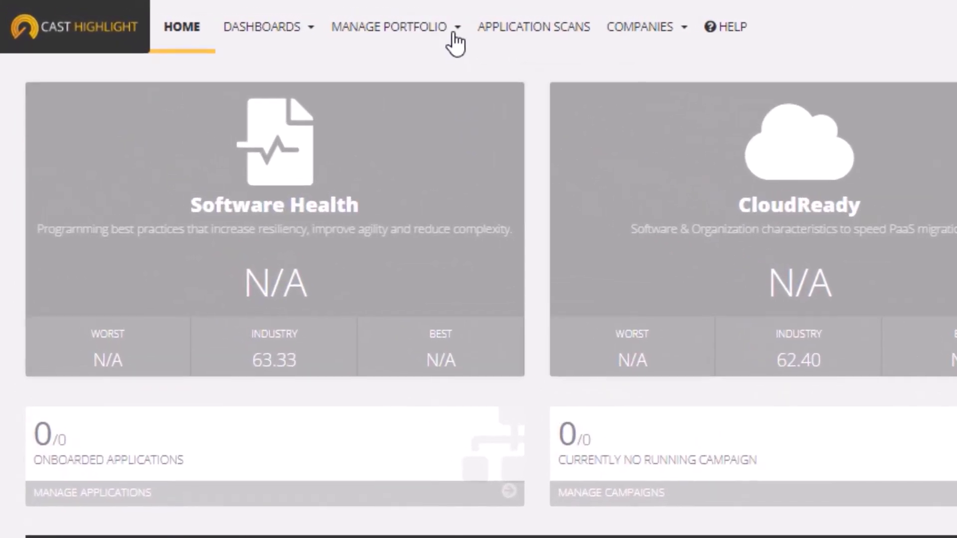
# Go to Users & Apps under the Manage Portfolio menu
pyautogui.click(204, 13)
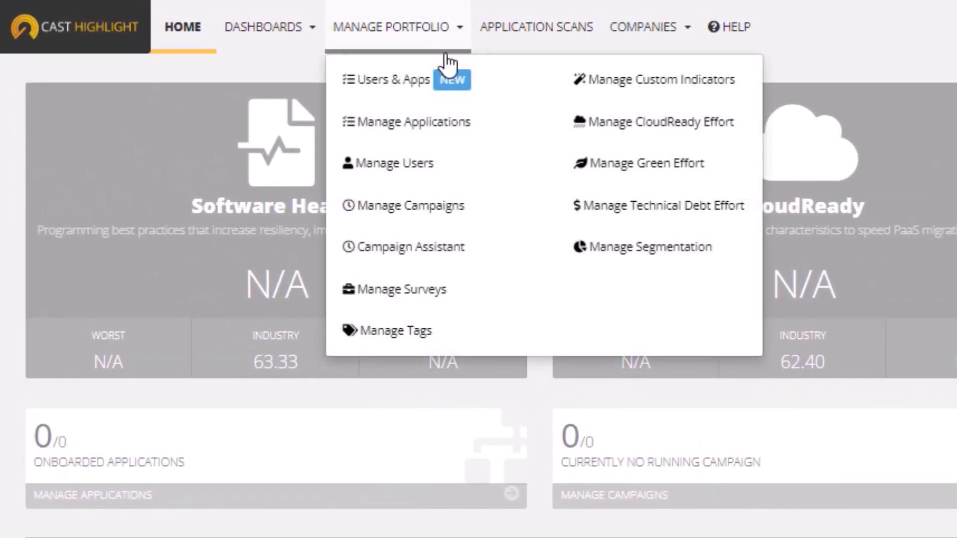
pyautogui.click(432, 86)
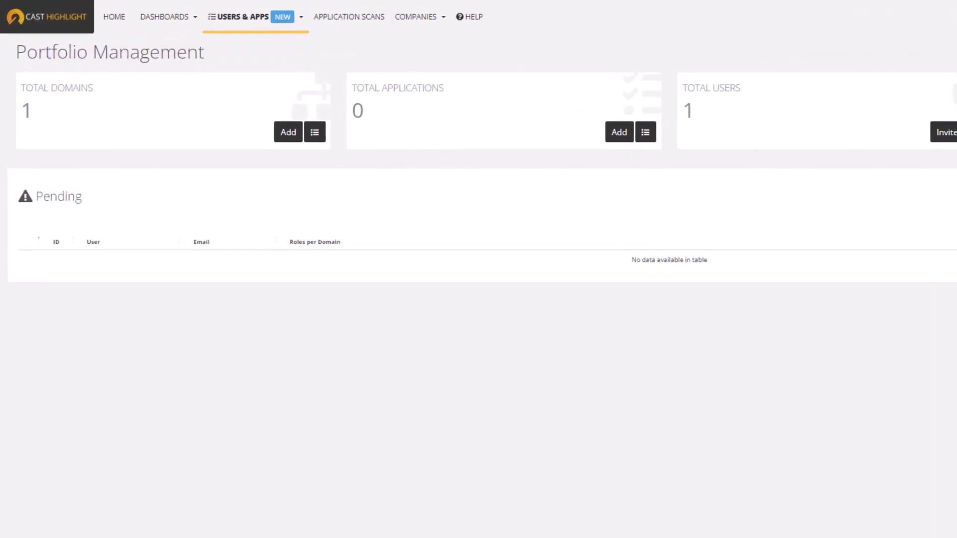
# Add two top-level domains named Business Apps and IT Apps
pyautogui.click(288, 133)
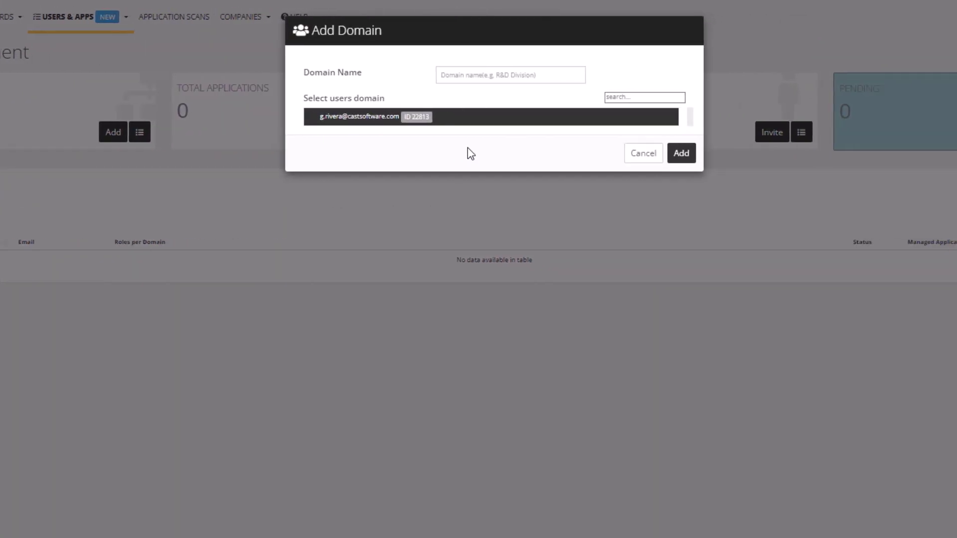
pyautogui.click(502, 75)
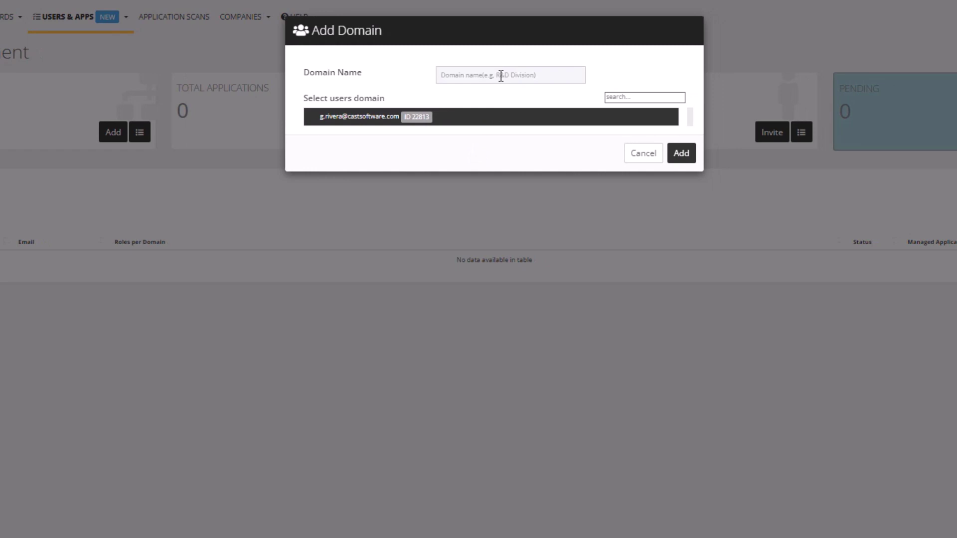
pyautogui.write('Business Apps')
pyautogui.click(683, 154)
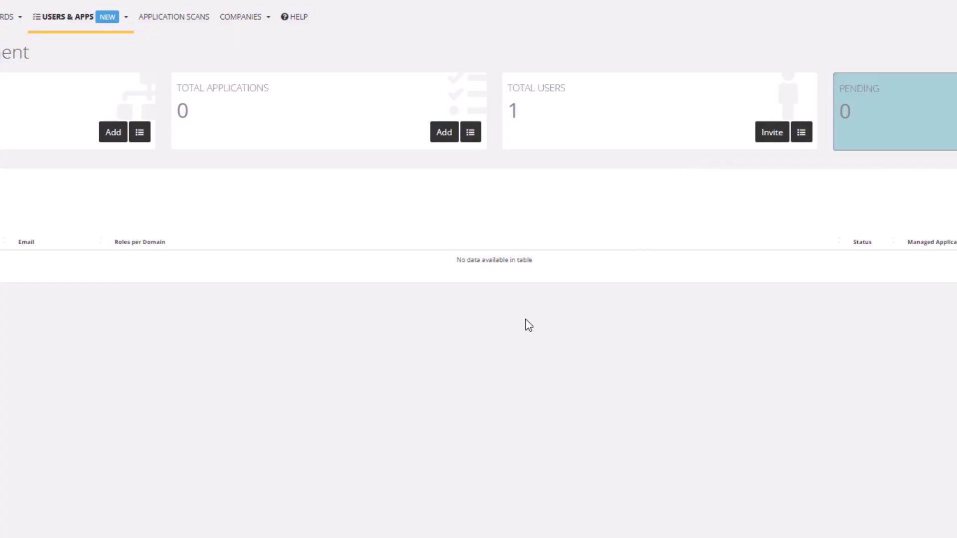
pyautogui.click(113, 133)
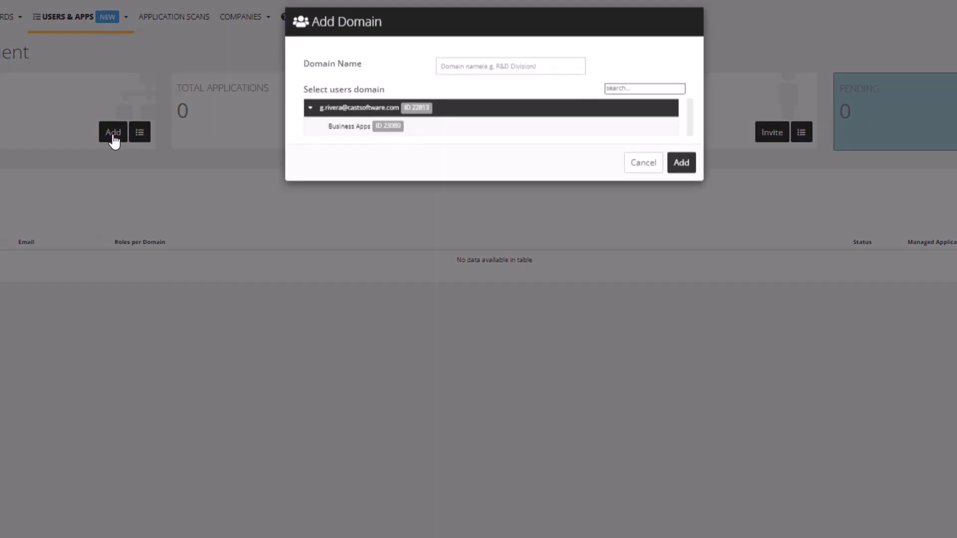
pyautogui.click(510, 76)
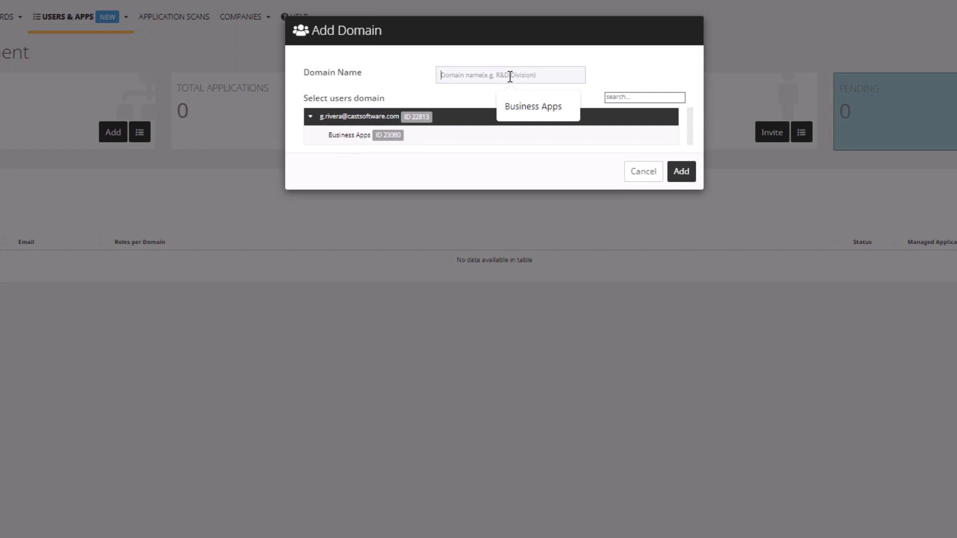
pyautogui.write('IT Apps')
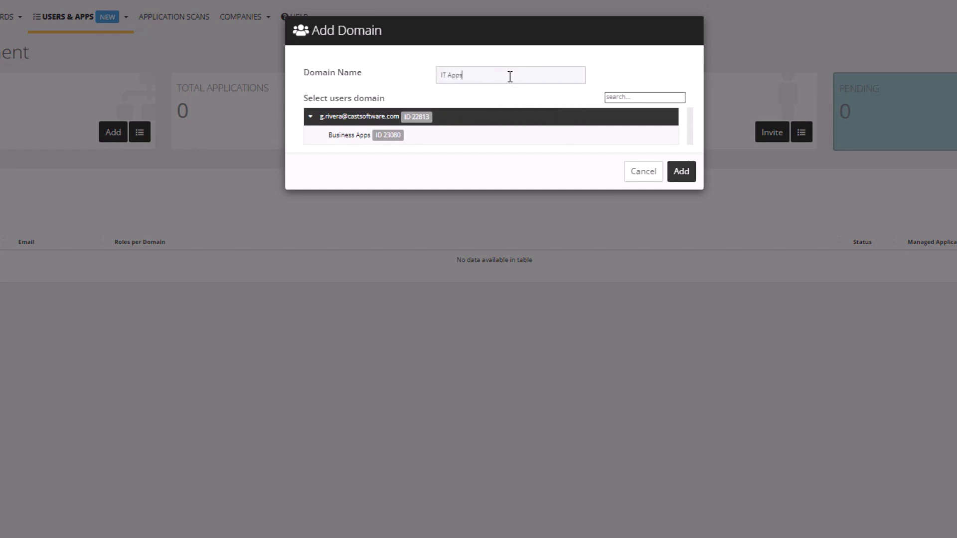
pyautogui.click(681, 171)
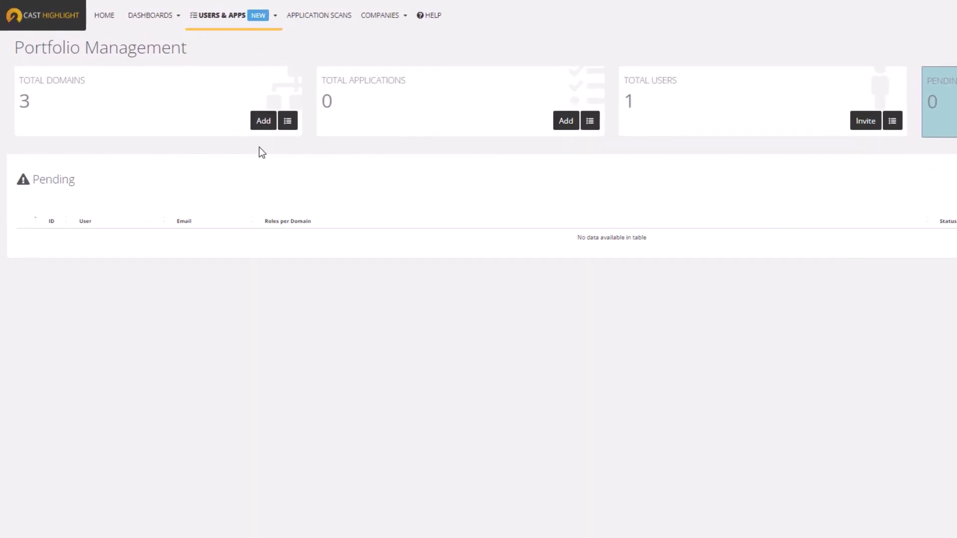
# Add the EA and APM domains with IT Apps as their parent domain
pyautogui.click(262, 121)
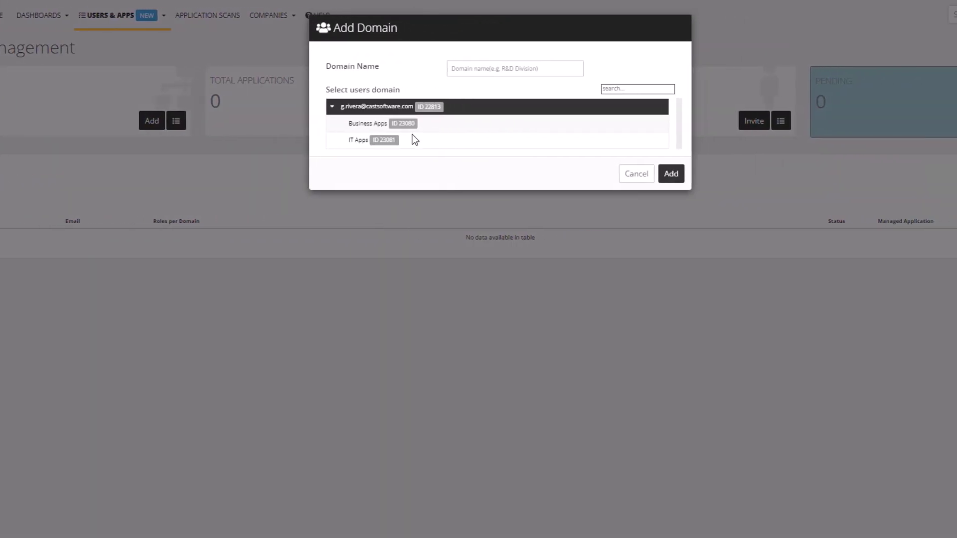
pyautogui.click(413, 138)
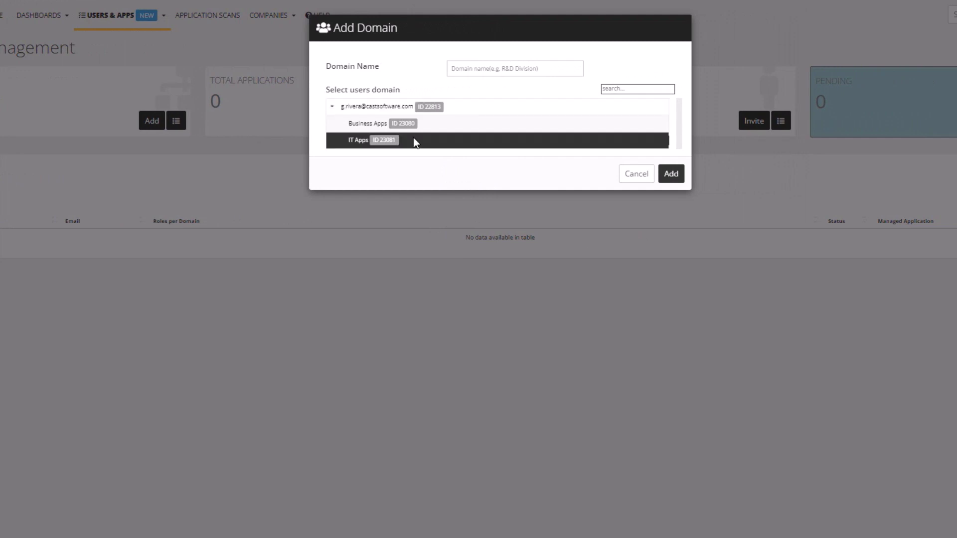
pyautogui.click(505, 68)
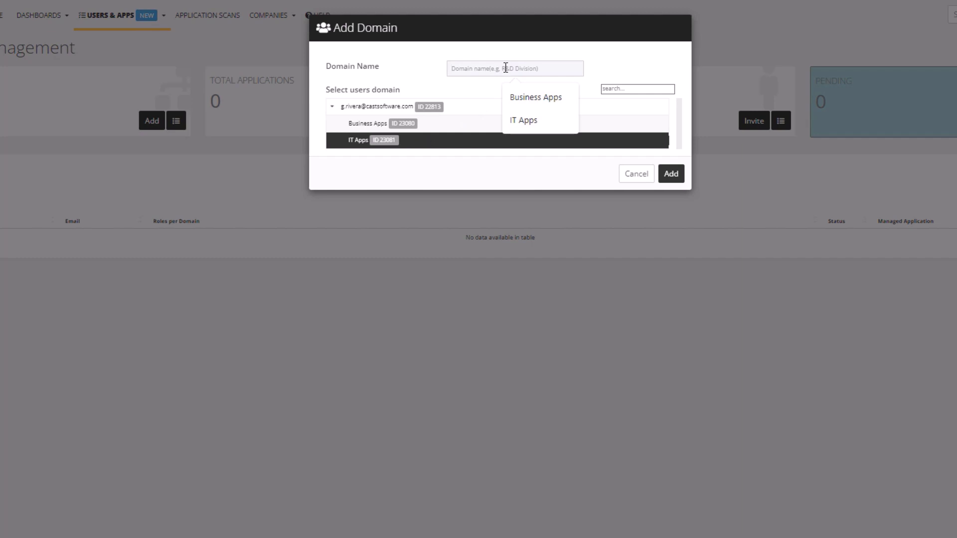
pyautogui.write('EA')
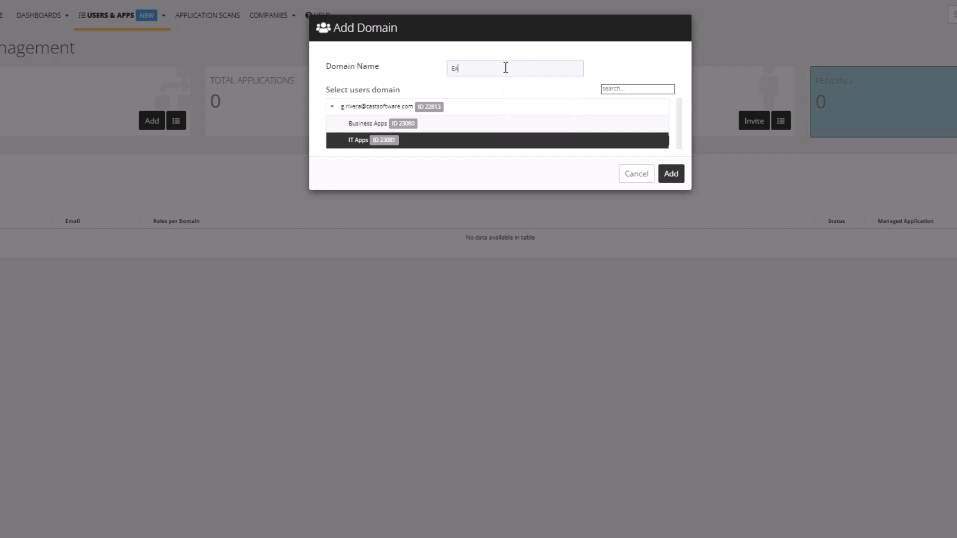
pyautogui.click(670, 175)
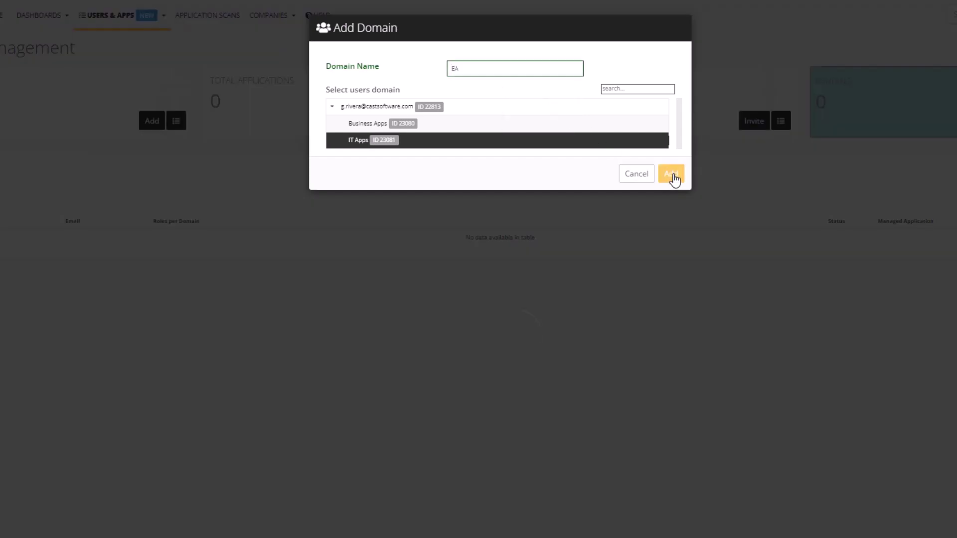
pyautogui.click(148, 122)
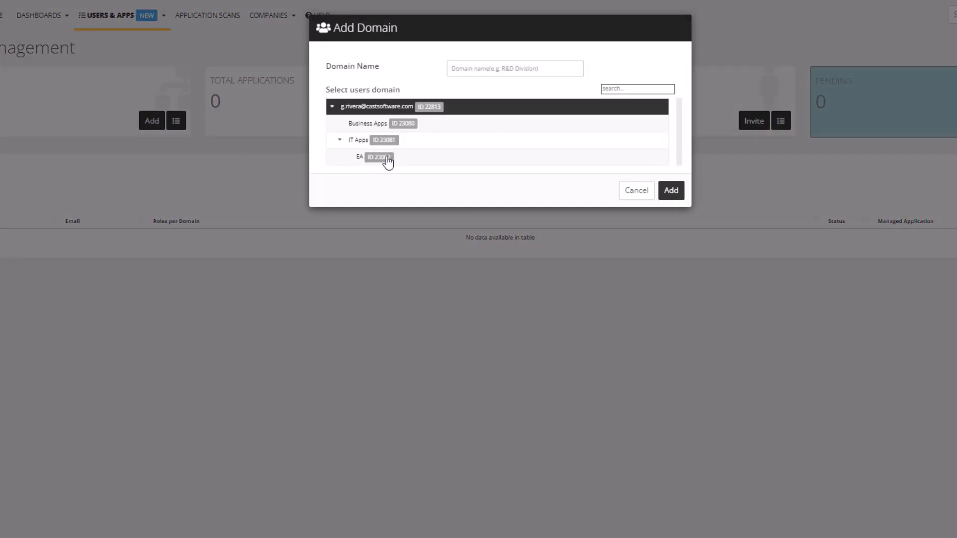
pyautogui.click(420, 143)
pyautogui.click(499, 69)
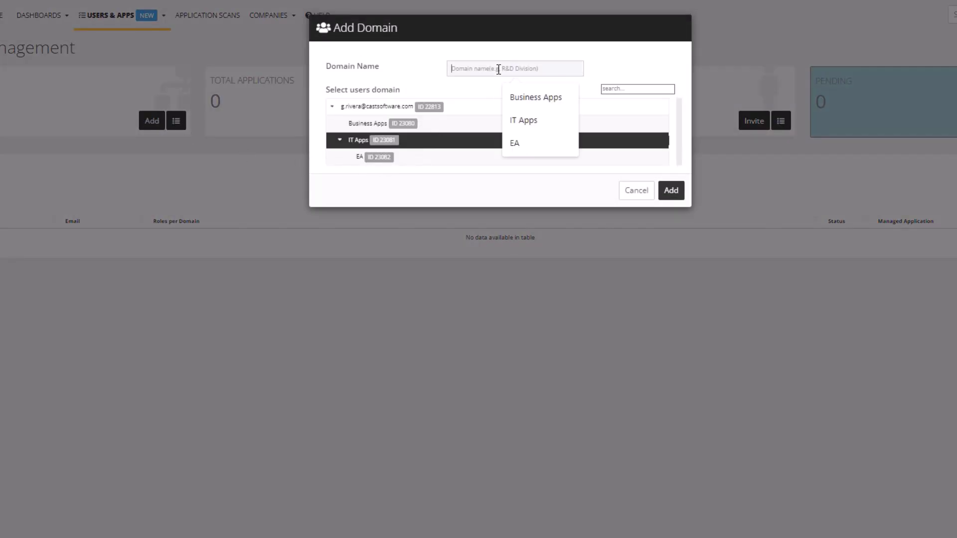
pyautogui.write('APM')
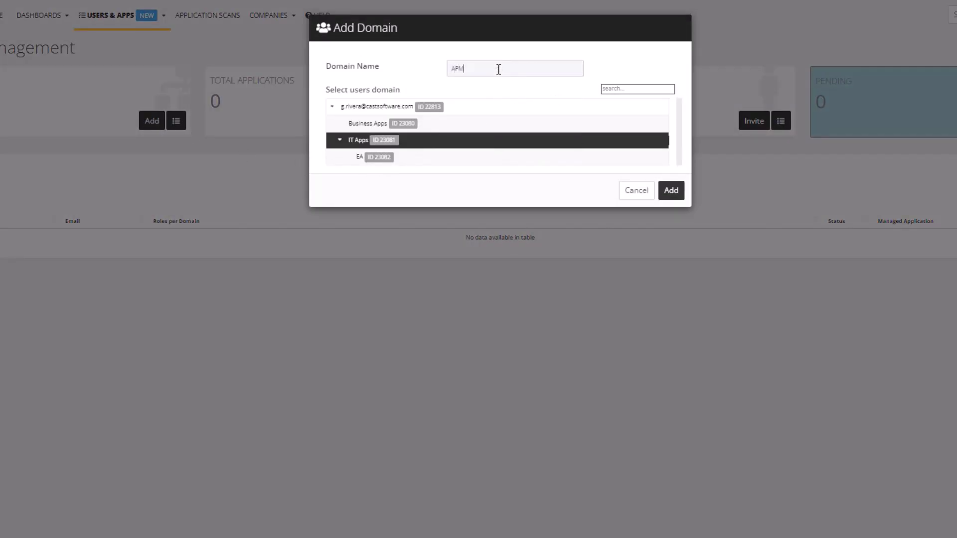
pyautogui.click(666, 196)
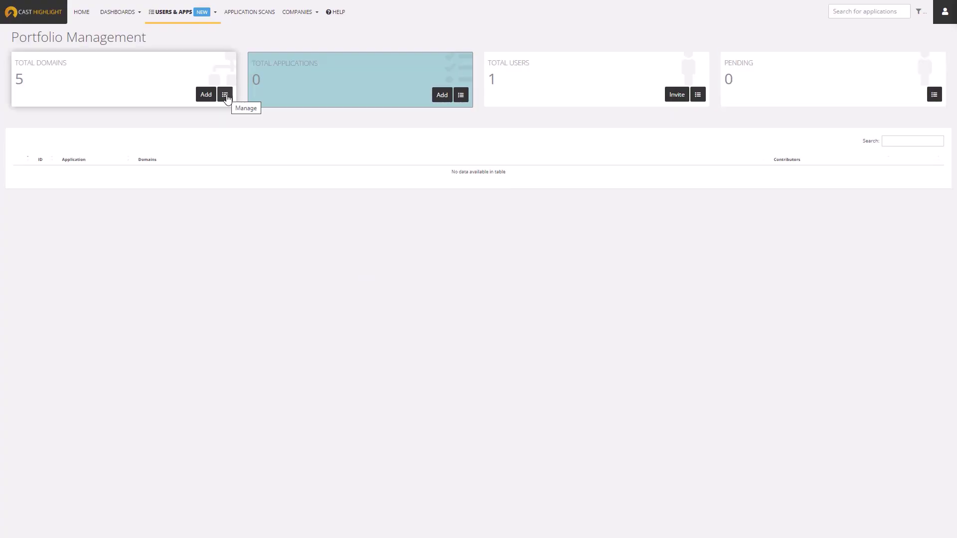
# List the five domains, showing EA and APM nested under IT Apps beside Business Apps
pyautogui.click(226, 96)
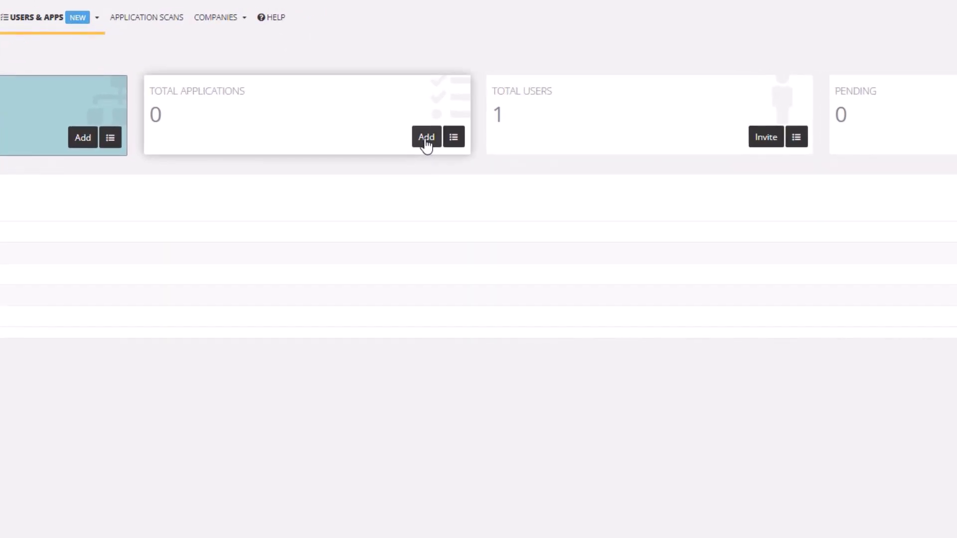
# Define a Cloud App application attached to the Business Apps domain and save it
pyautogui.click(427, 139)
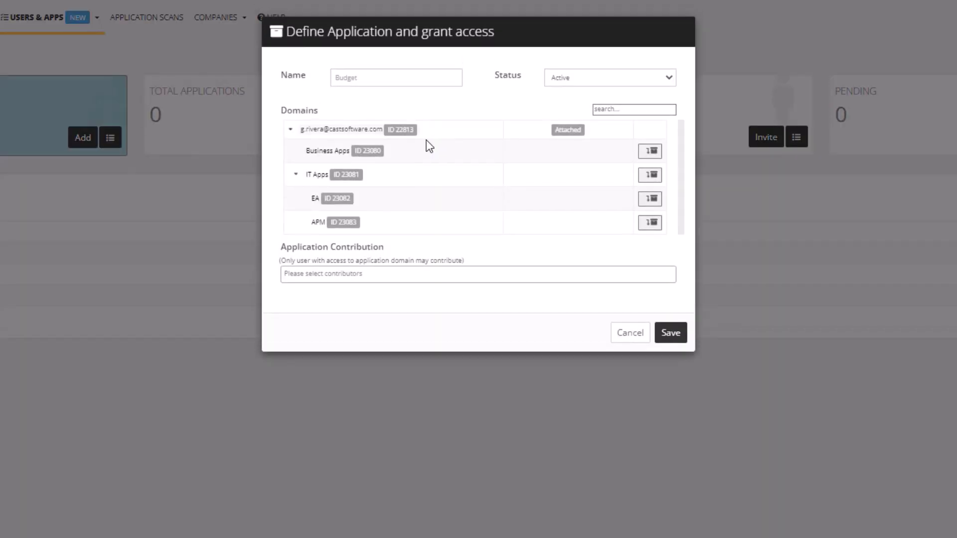
pyautogui.click(391, 78)
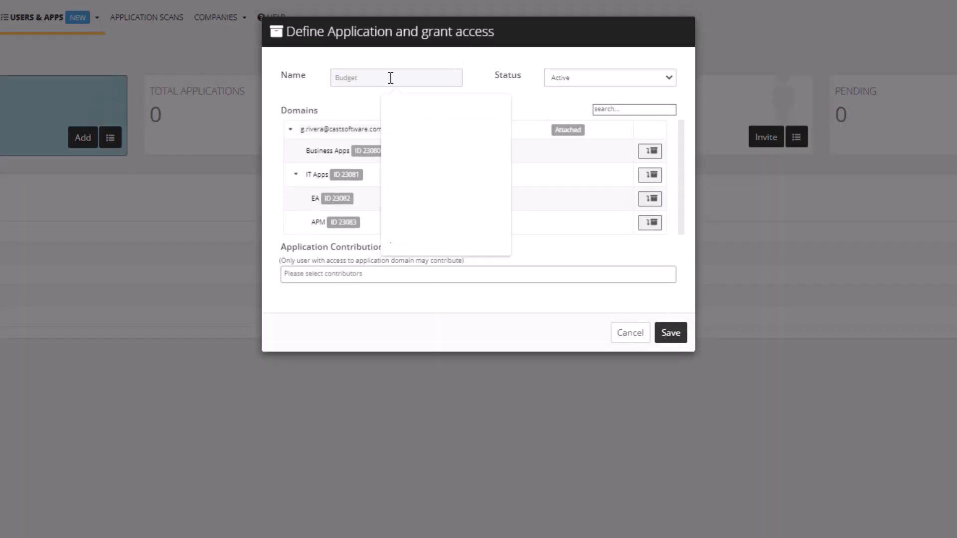
pyautogui.write('Cloud App')
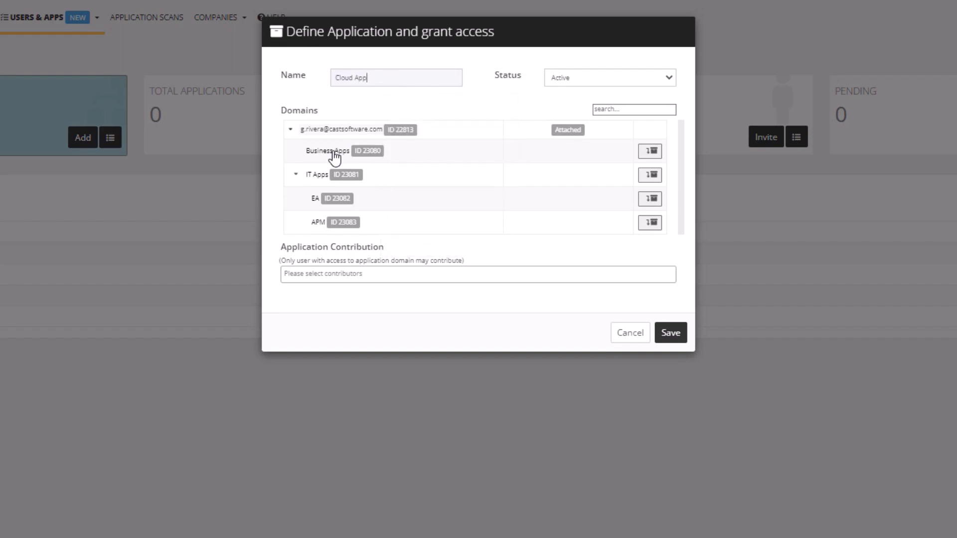
pyautogui.click(649, 152)
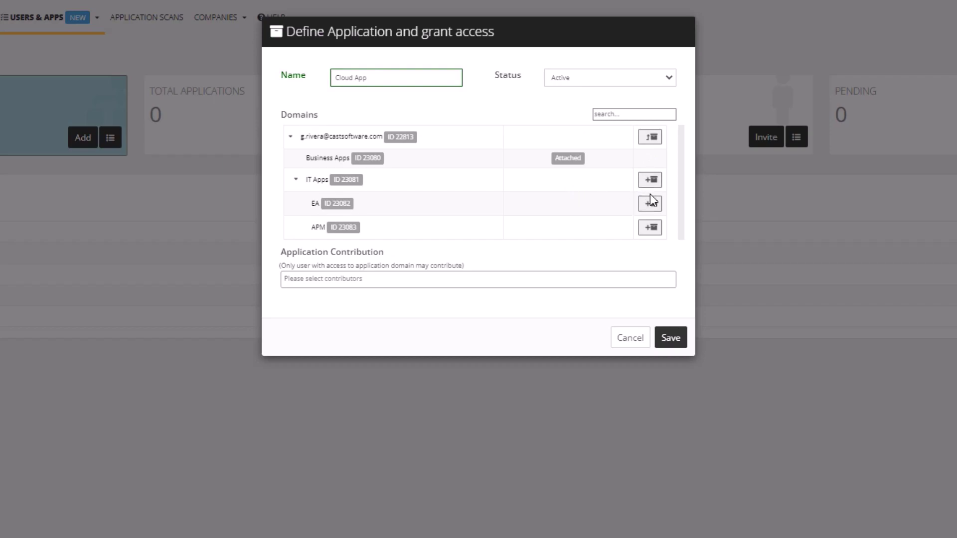
pyautogui.click(648, 231)
pyautogui.click(670, 339)
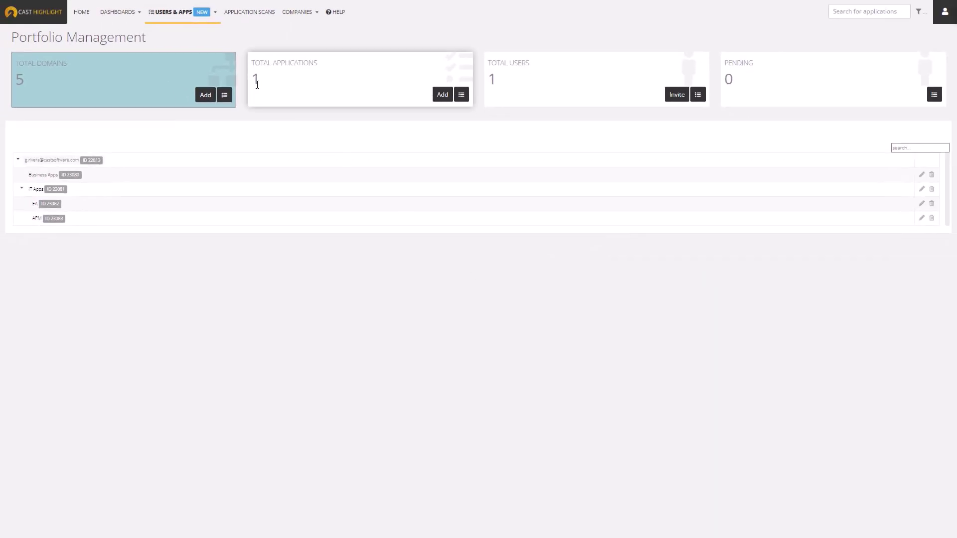
# Create a Legacy App application attached to IT Apps, then list all applications
pyautogui.click(443, 96)
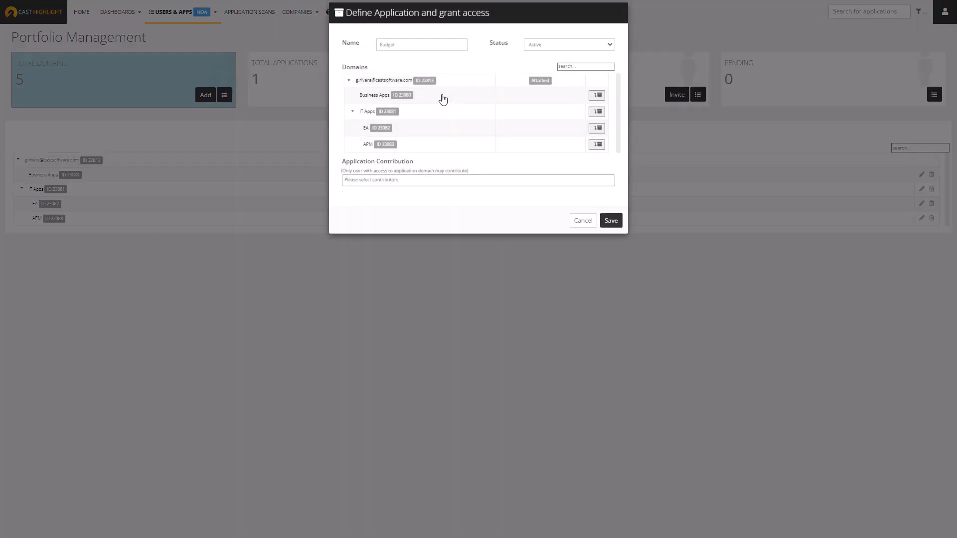
pyautogui.click(420, 55)
pyautogui.click(420, 55)
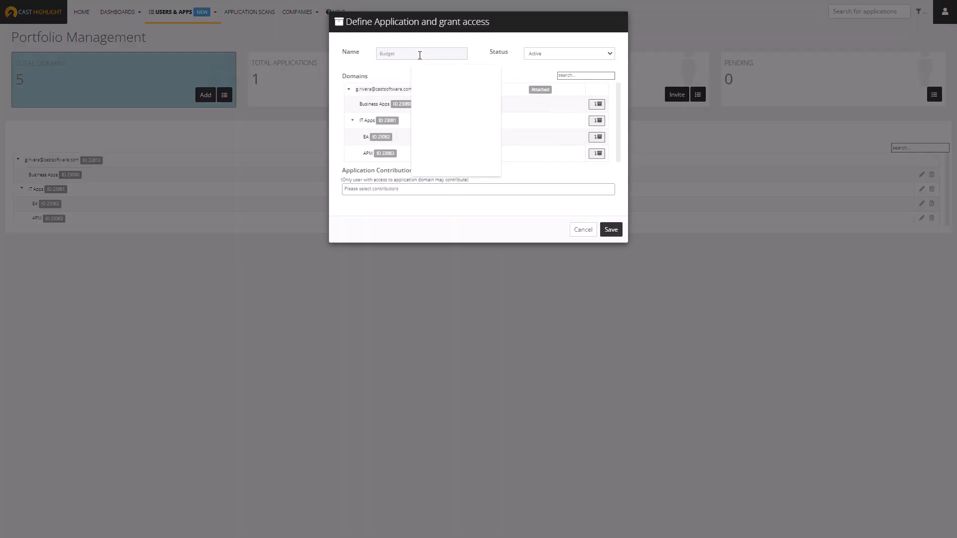
pyautogui.write('Legacy App')
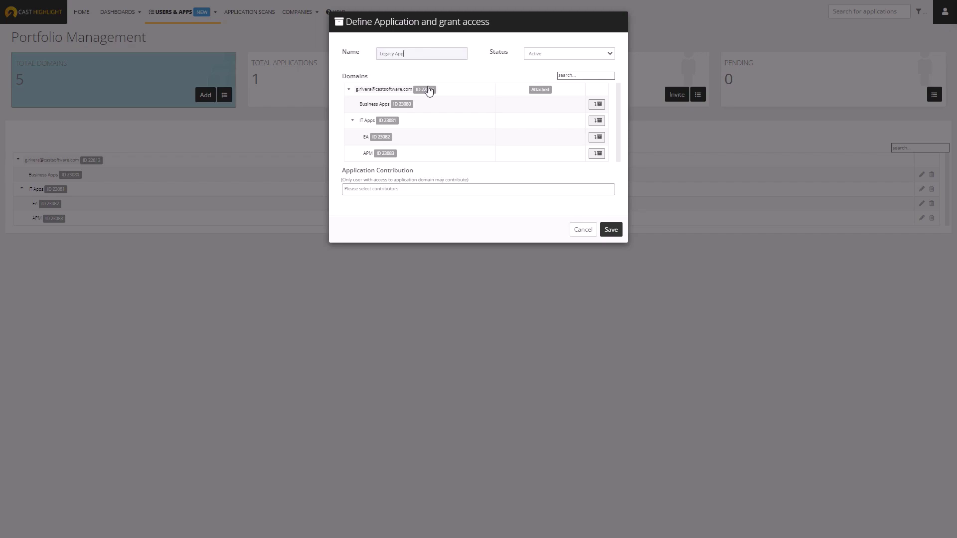
pyautogui.click(598, 122)
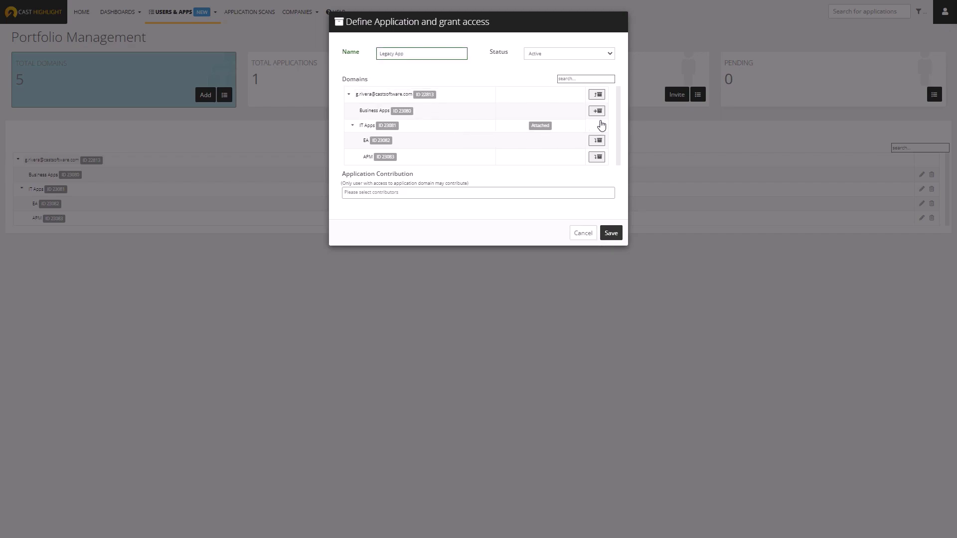
pyautogui.click(616, 235)
pyautogui.click(615, 237)
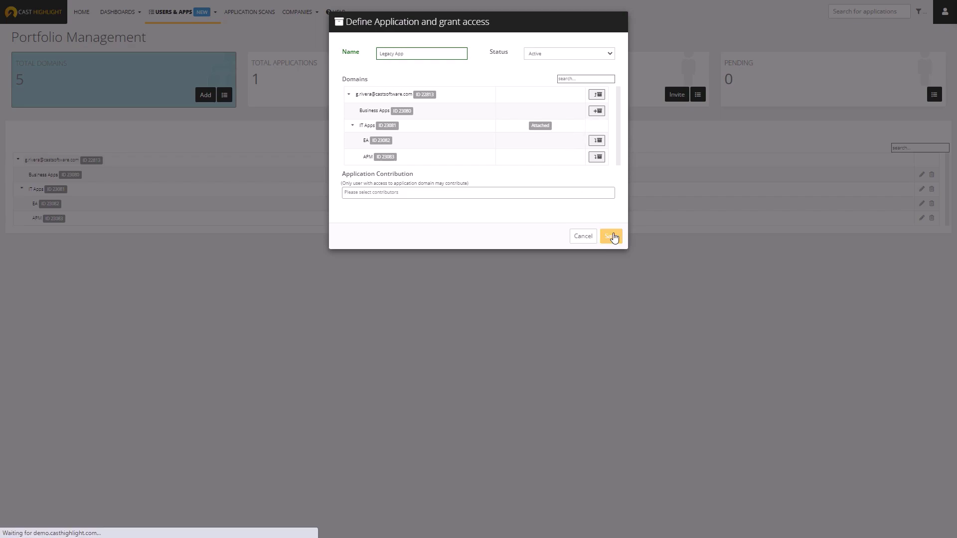
pyautogui.click(462, 95)
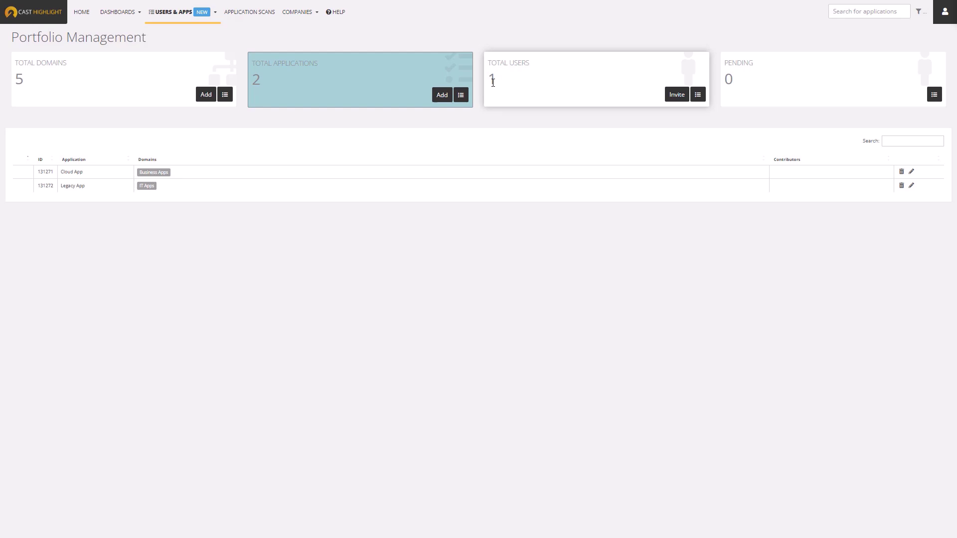
# Start a user invitation for the Business Apps domain with the Application Contributor role
pyautogui.click(677, 95)
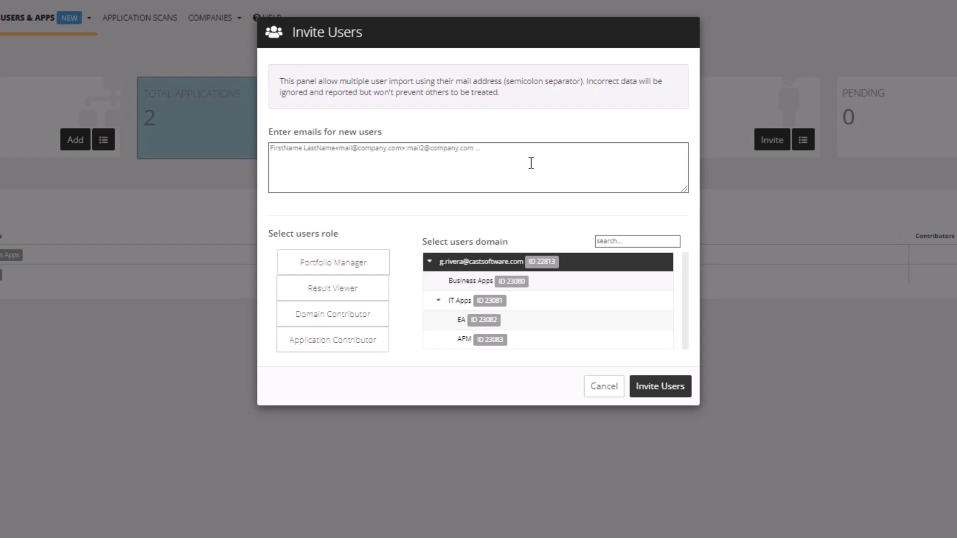
pyautogui.click(472, 283)
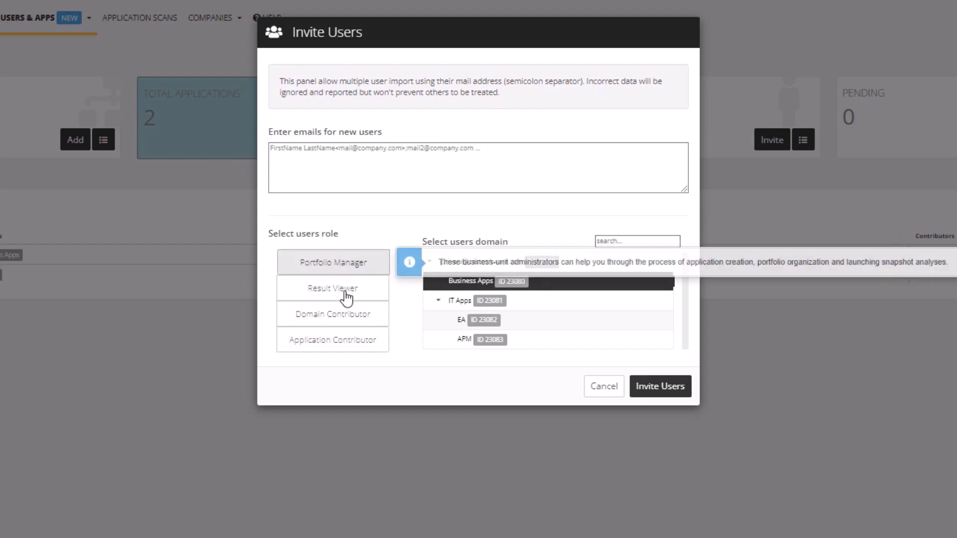
pyautogui.moveTo(332, 349)
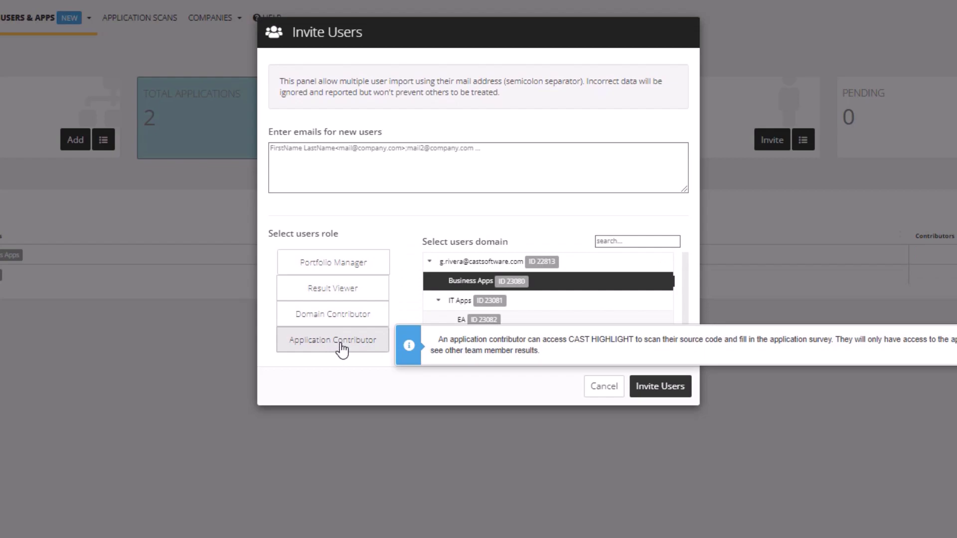
pyautogui.click(341, 345)
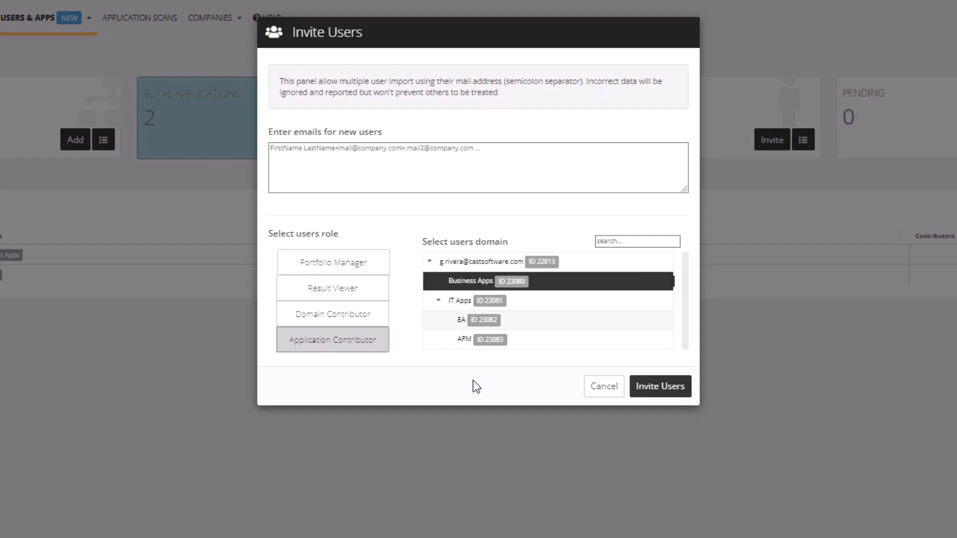
pyautogui.moveTo(368, 264)
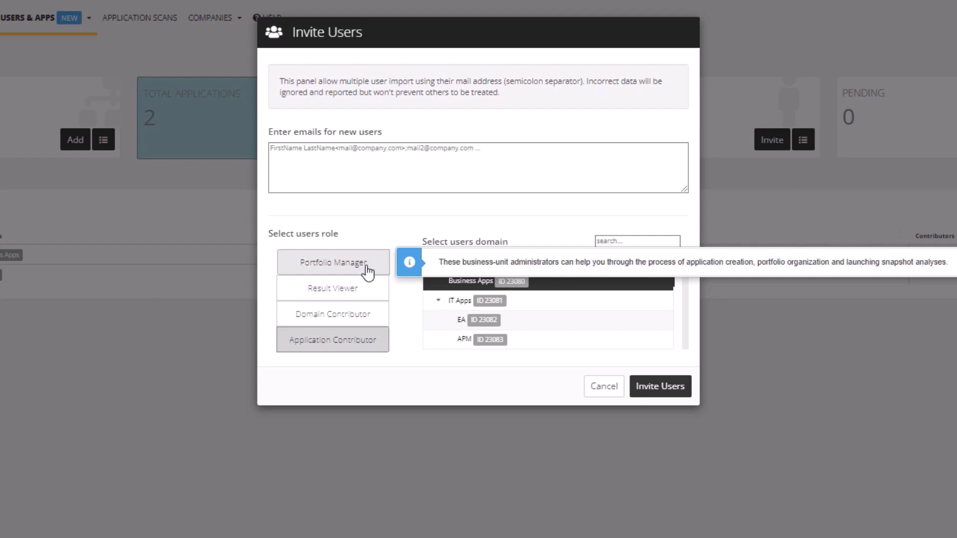
pyautogui.moveTo(367, 294)
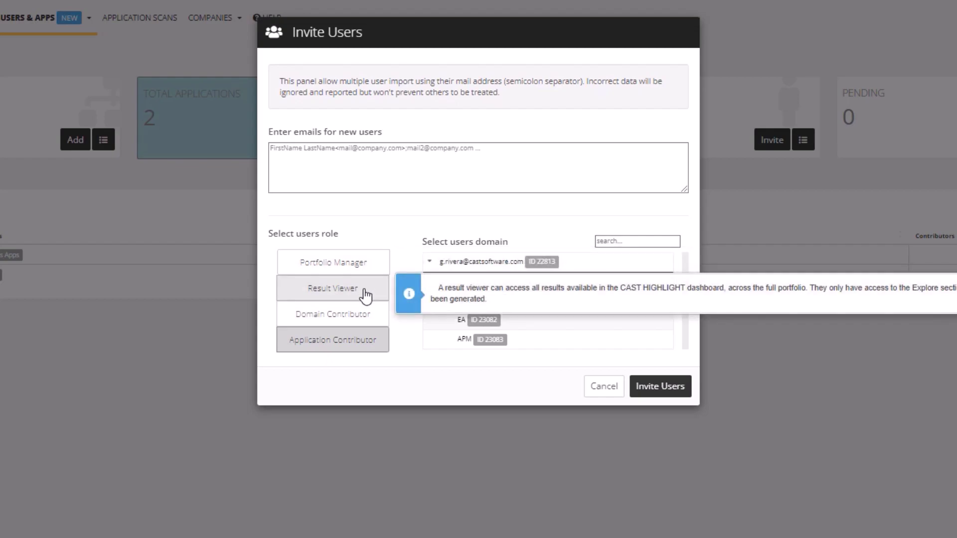
pyautogui.moveTo(368, 318)
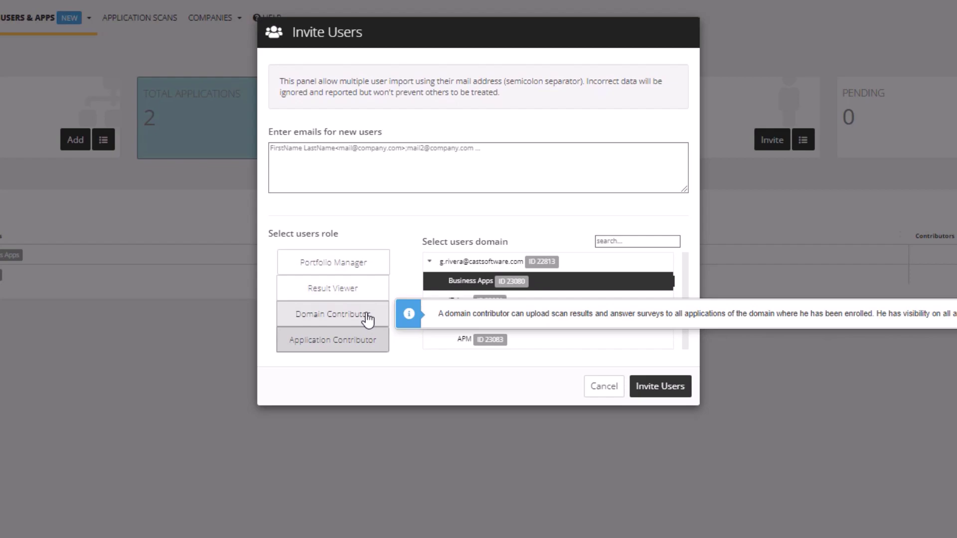
pyautogui.click(366, 153)
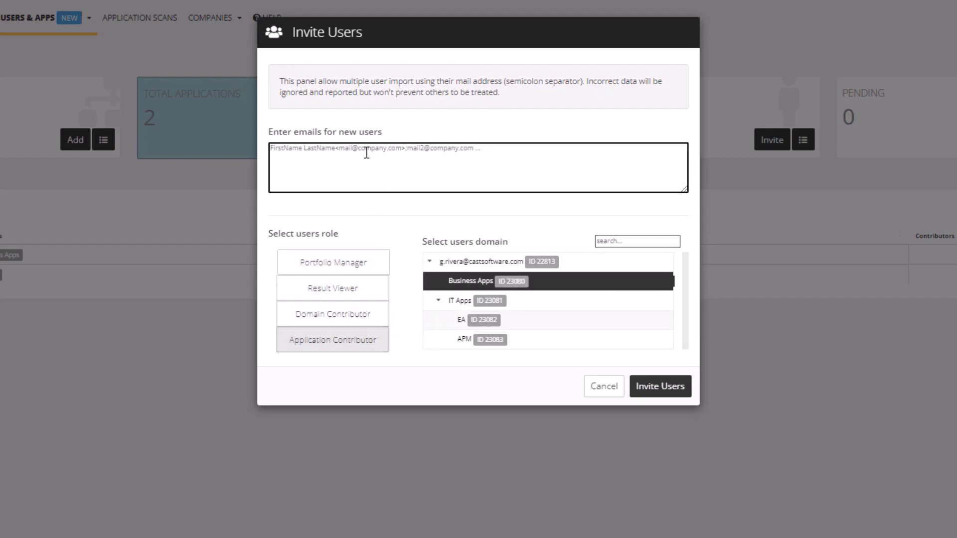
# Paste the new user's e-mail address, send the invitation, and close the form
pyautogui.hotkey('ctrl', 'v')
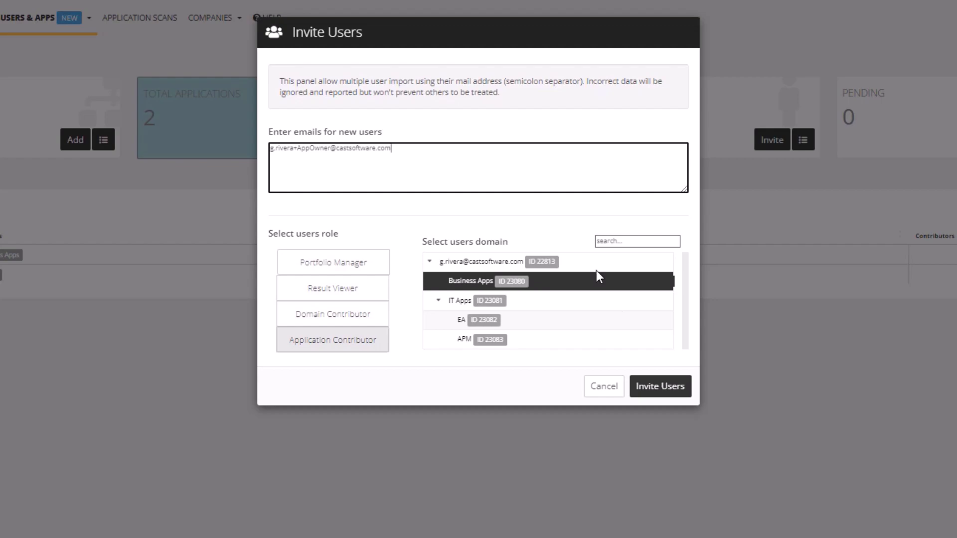
pyautogui.click(663, 389)
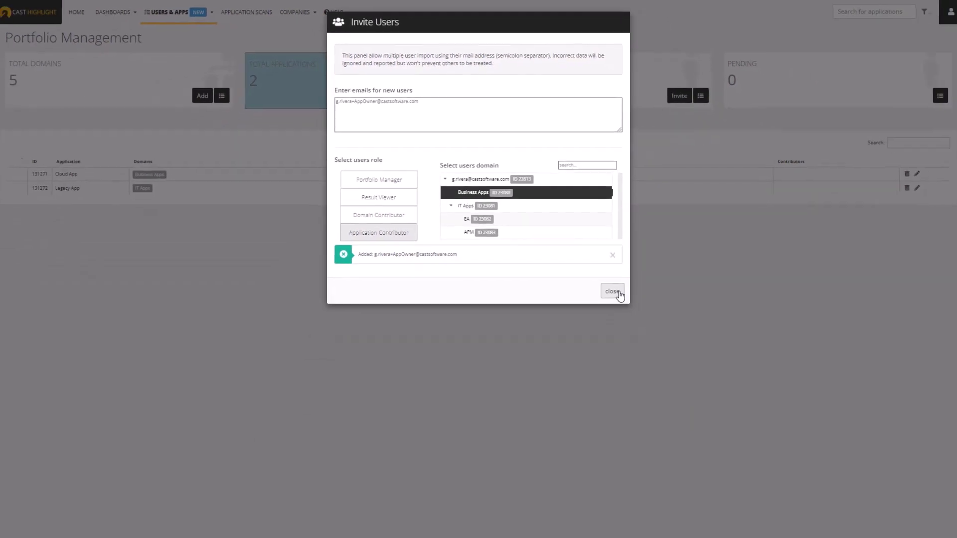
pyautogui.click(613, 292)
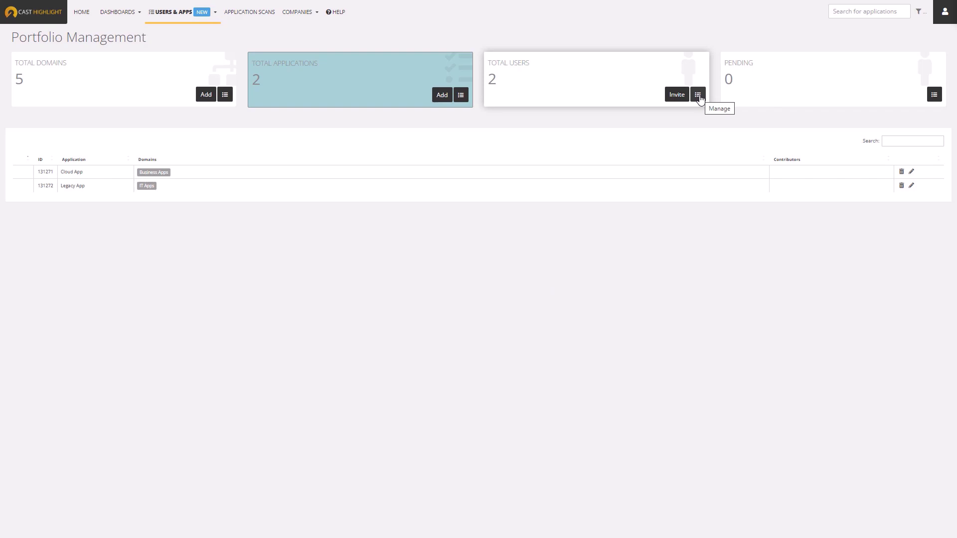
# Show the portfolio users table, then reopen the Invite Users form for another user
pyautogui.click(697, 95)
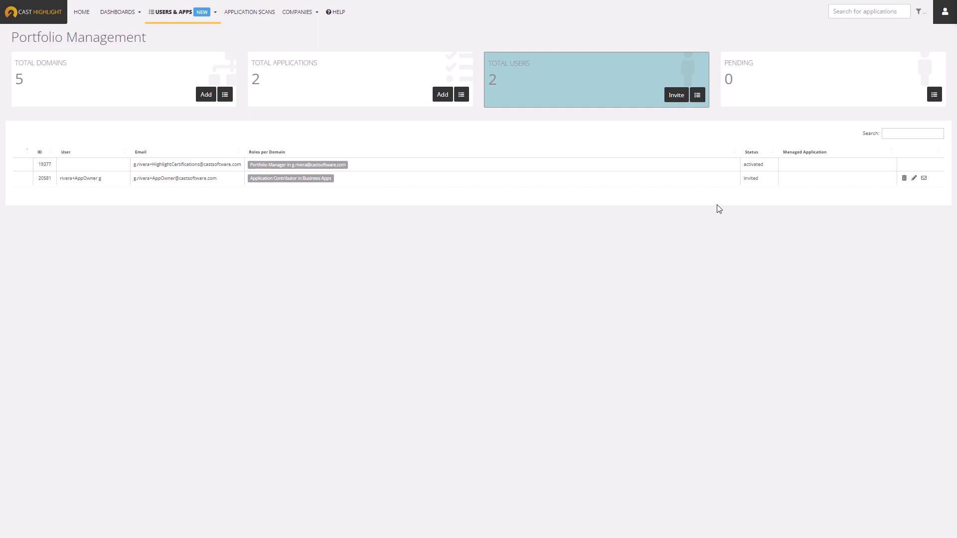
pyautogui.click(676, 95)
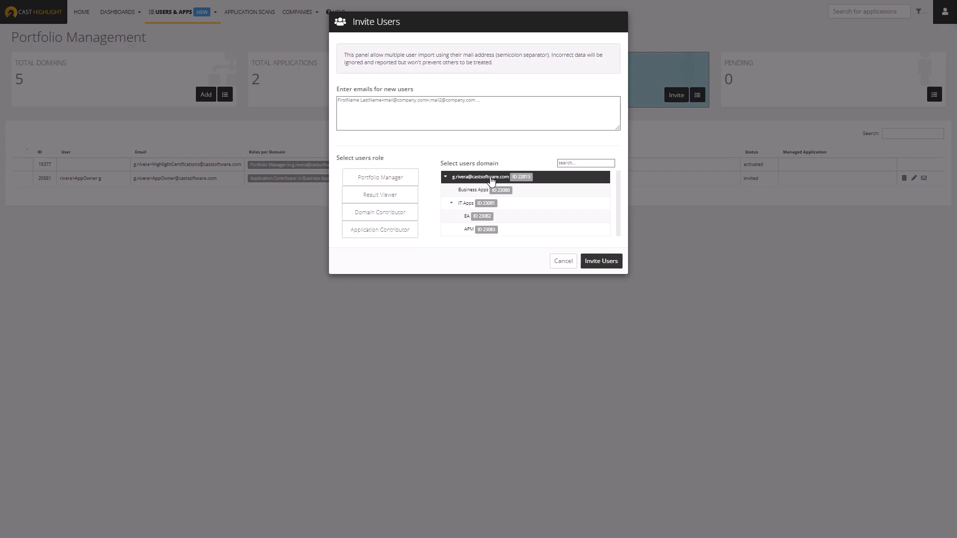
# Invite a third user as Result Viewer by pasting their e-mail, then close the form
pyautogui.click(381, 197)
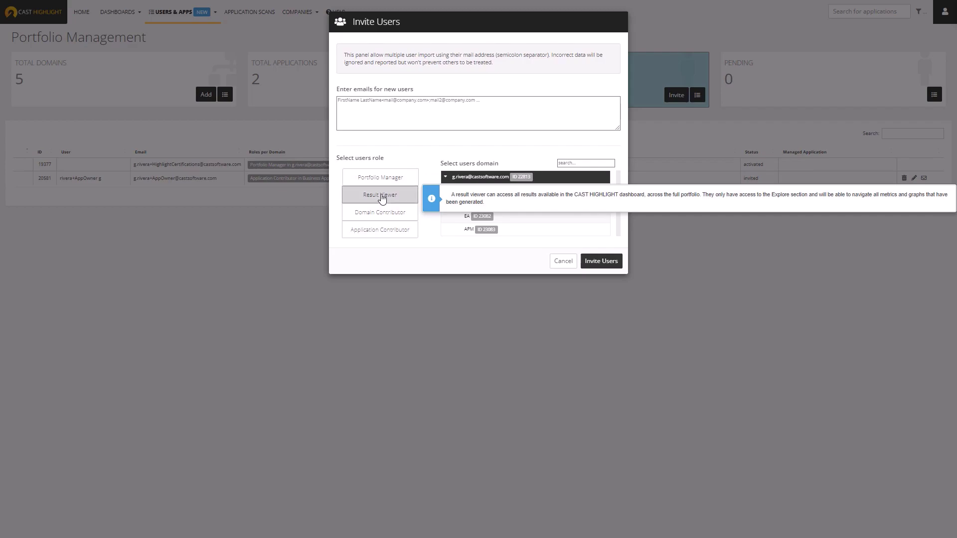
pyautogui.click(392, 103)
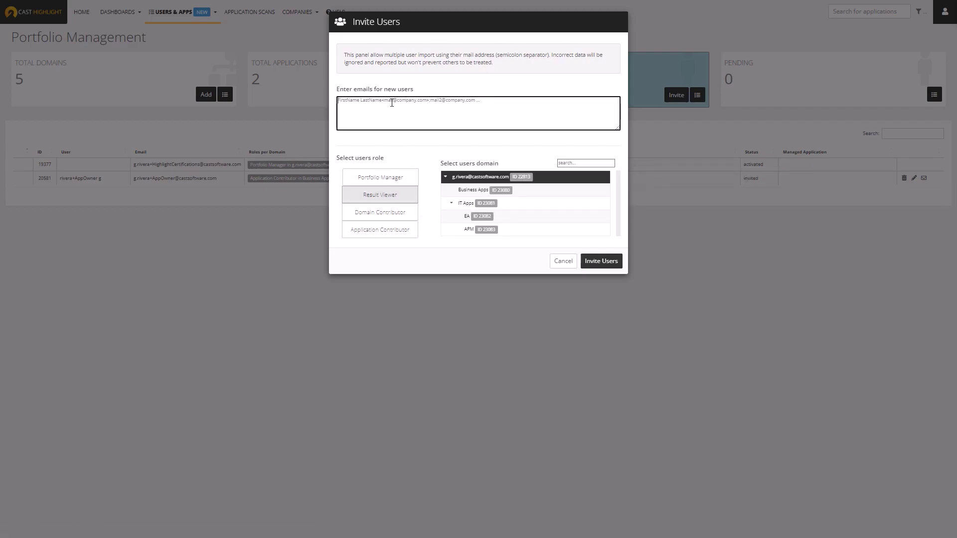
pyautogui.hotkey('ctrl', 'v')
pyautogui.click(604, 263)
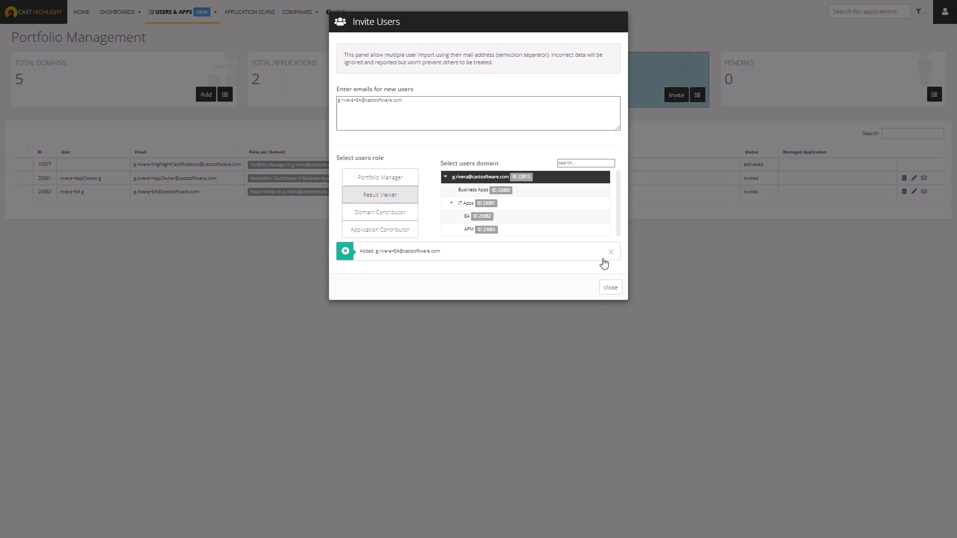
pyautogui.click(609, 286)
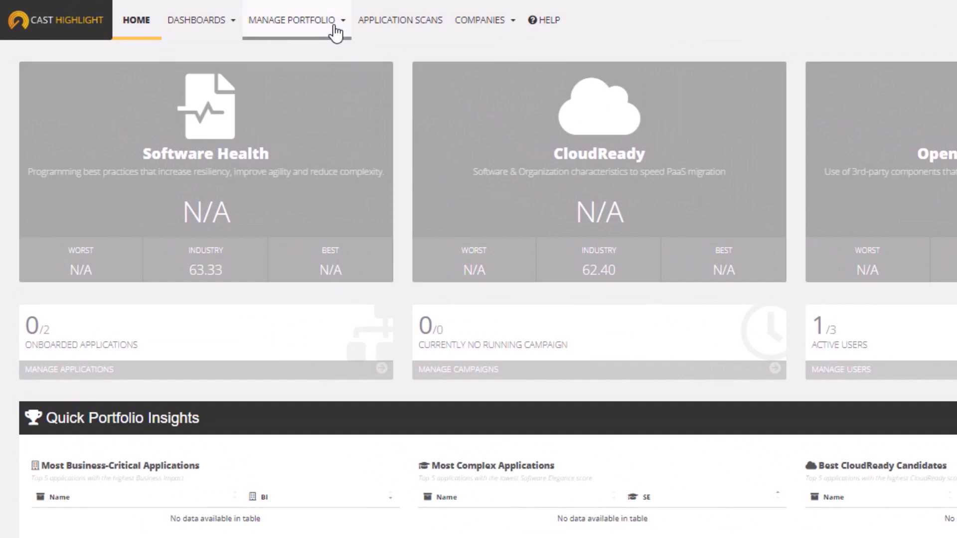
pyautogui.click(247, 23)
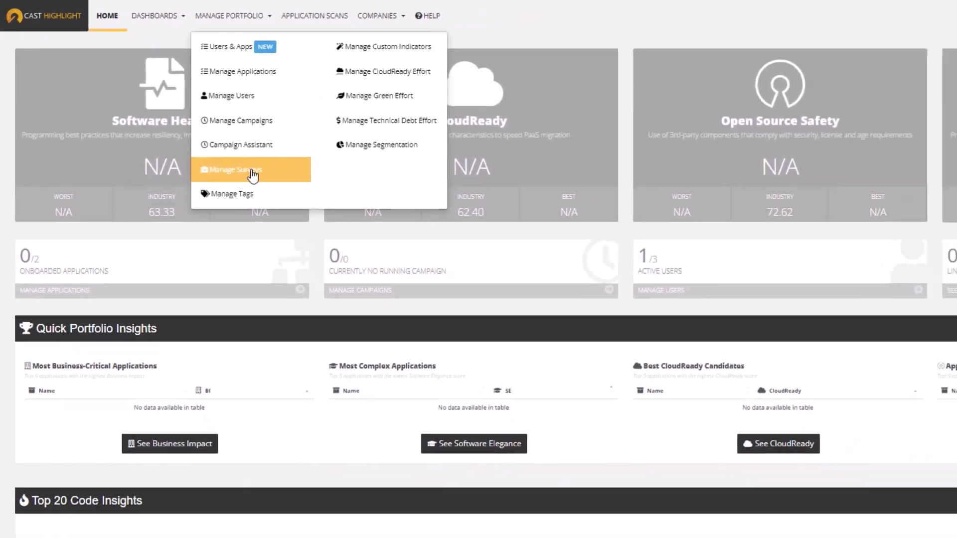
pyautogui.click(321, 225)
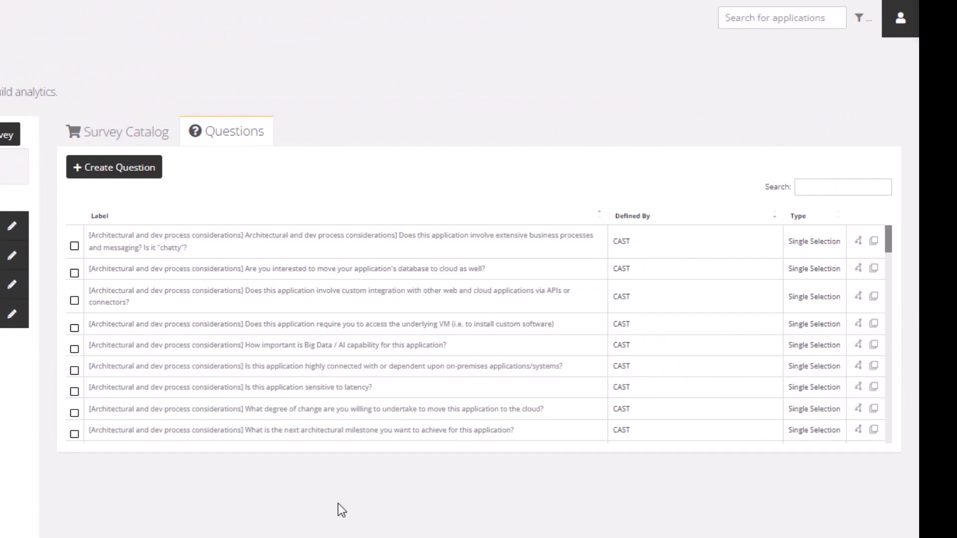
pyautogui.click(146, 133)
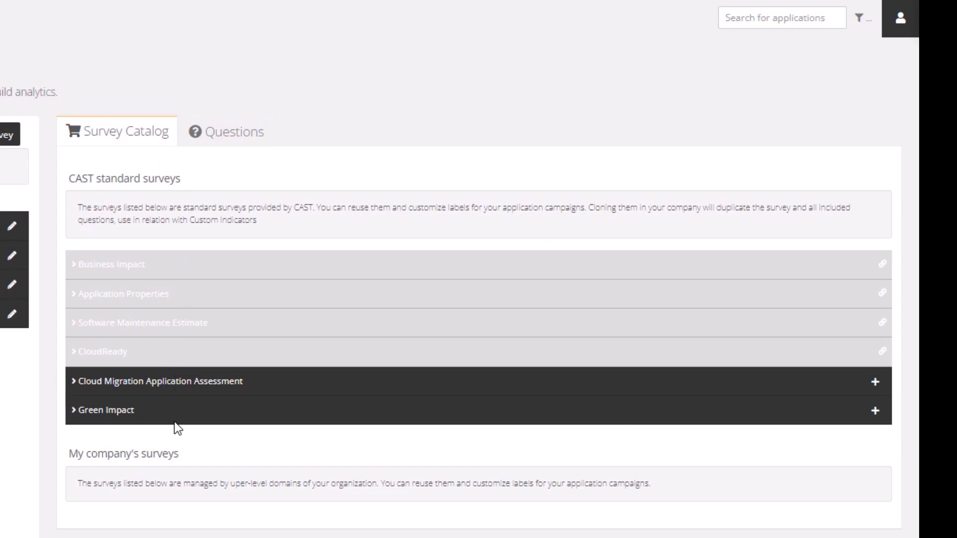
pyautogui.click(237, 135)
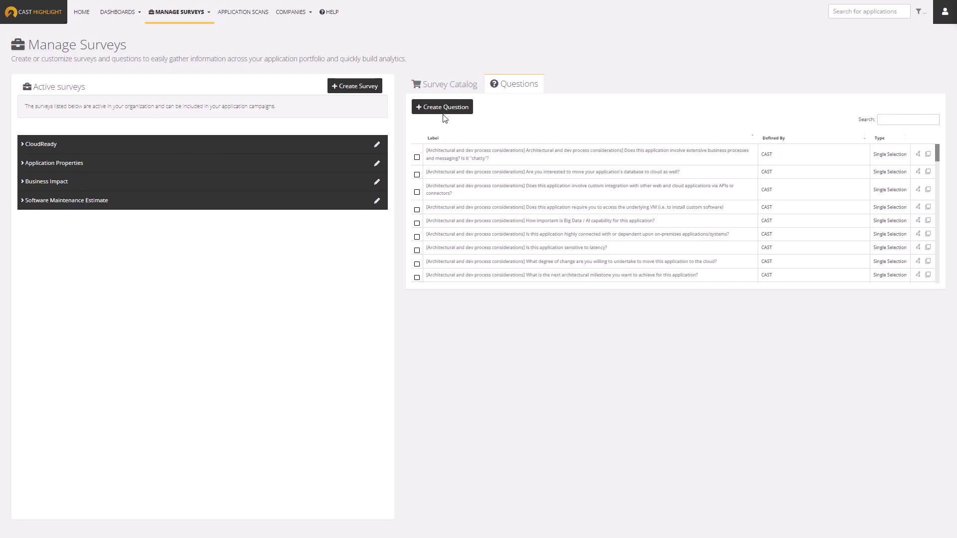
pyautogui.click(448, 87)
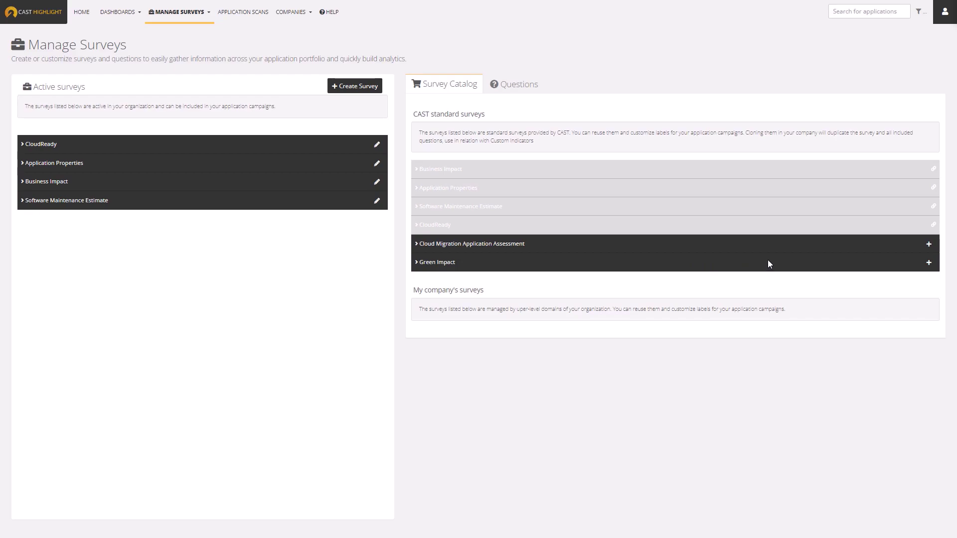
# Add the Green Impact survey described as 'Green Software Insights' and return to the catalog
pyautogui.click(929, 263)
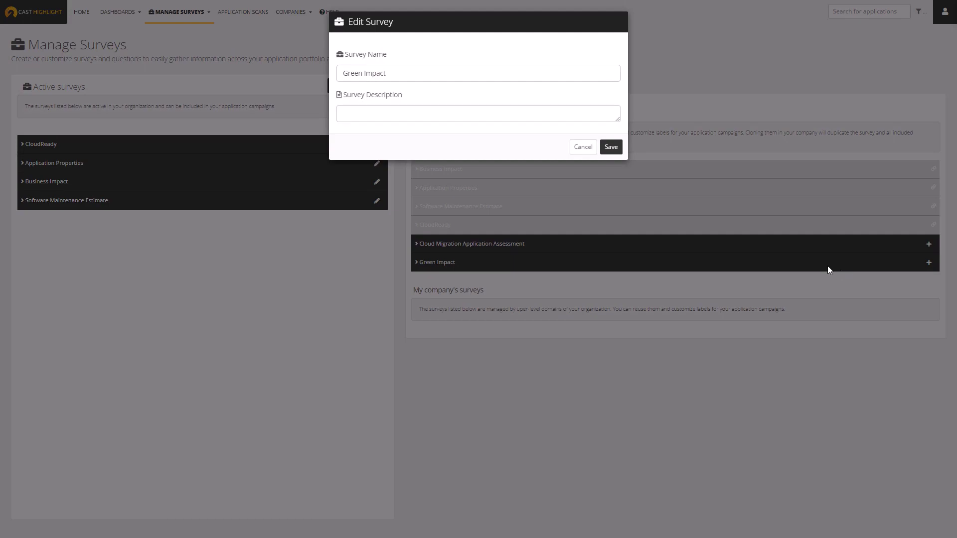
pyautogui.write('Green Software Insights')
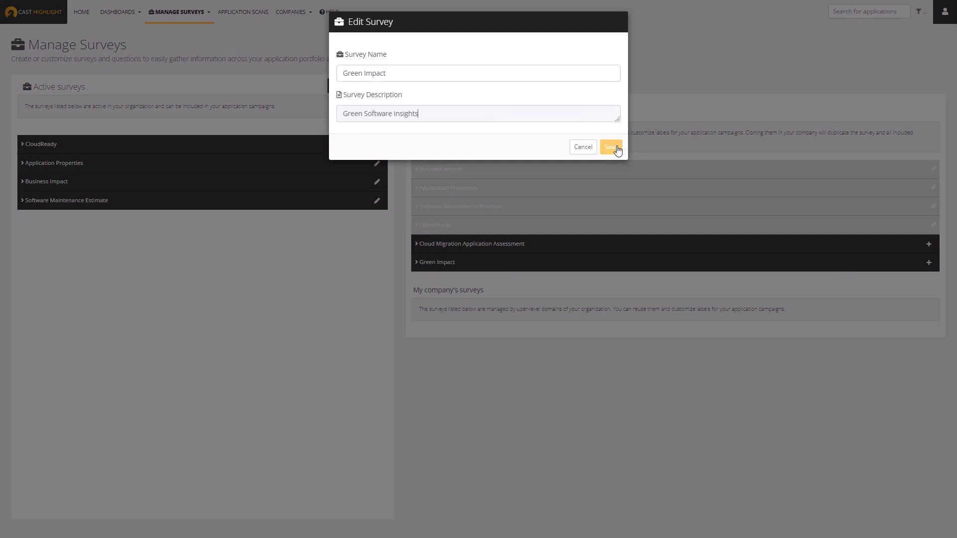
pyautogui.click(611, 147)
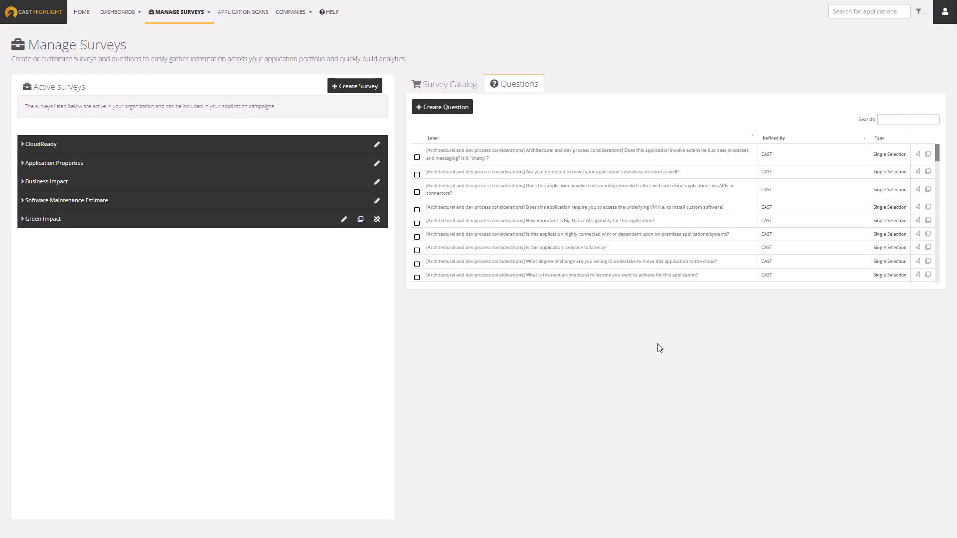
pyautogui.click(451, 84)
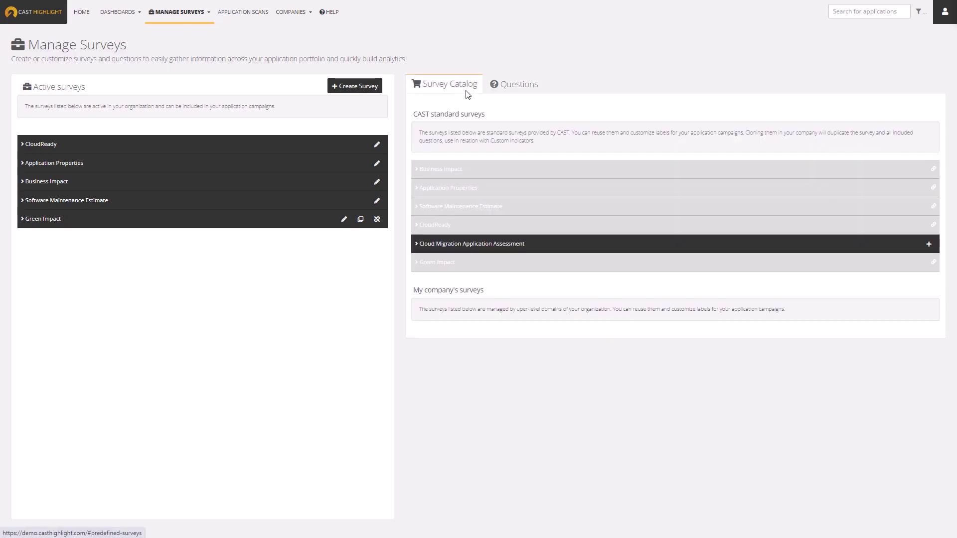
# Create survey 'Application Properties' described as 'Additional information about each application for our team leeader'
pyautogui.click(353, 87)
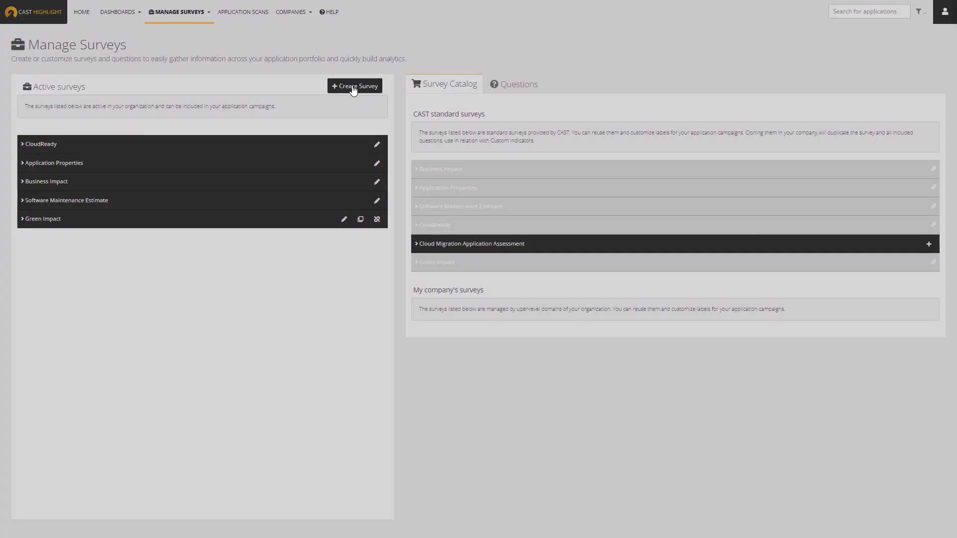
pyautogui.click(471, 71)
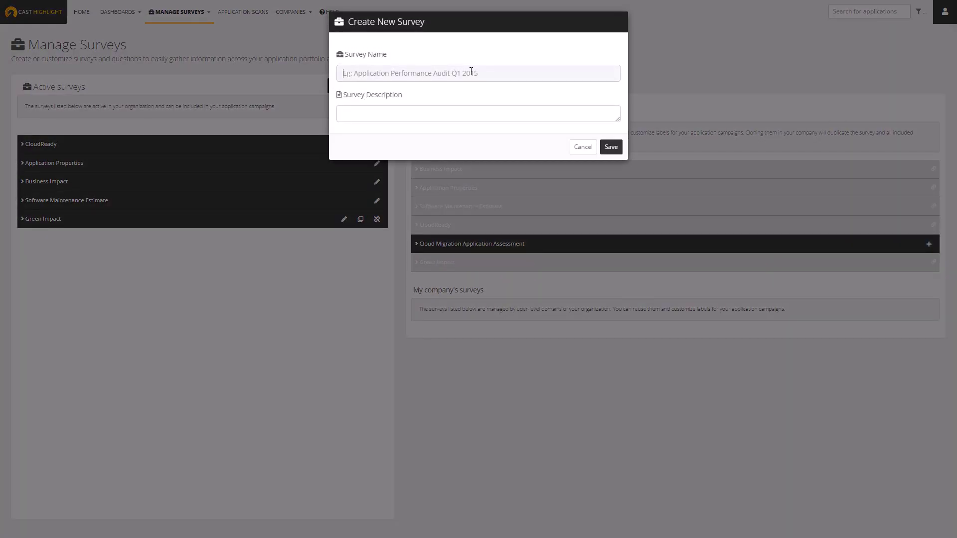
pyautogui.write('Application Properties')
pyautogui.click(460, 110)
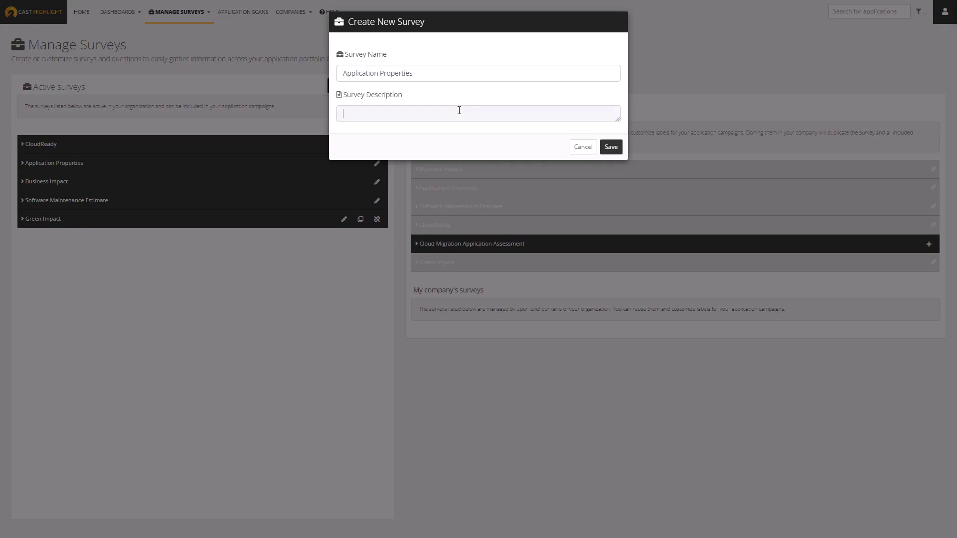
pyautogui.write('Additional information about each application for our team leeaders')
pyautogui.click(616, 147)
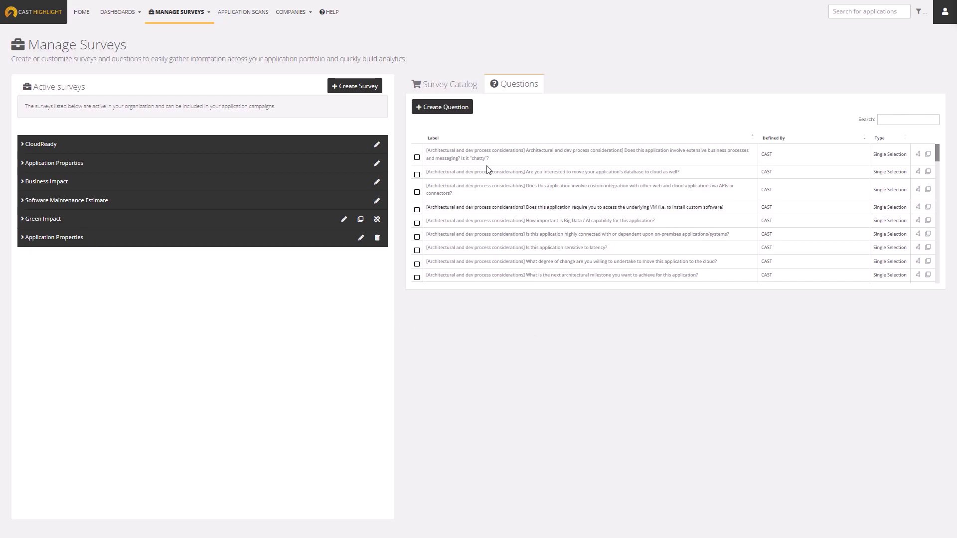
# Start a question 'Team Training Priorities?' with short label 'Training' and a development-team training description
pyautogui.click(446, 112)
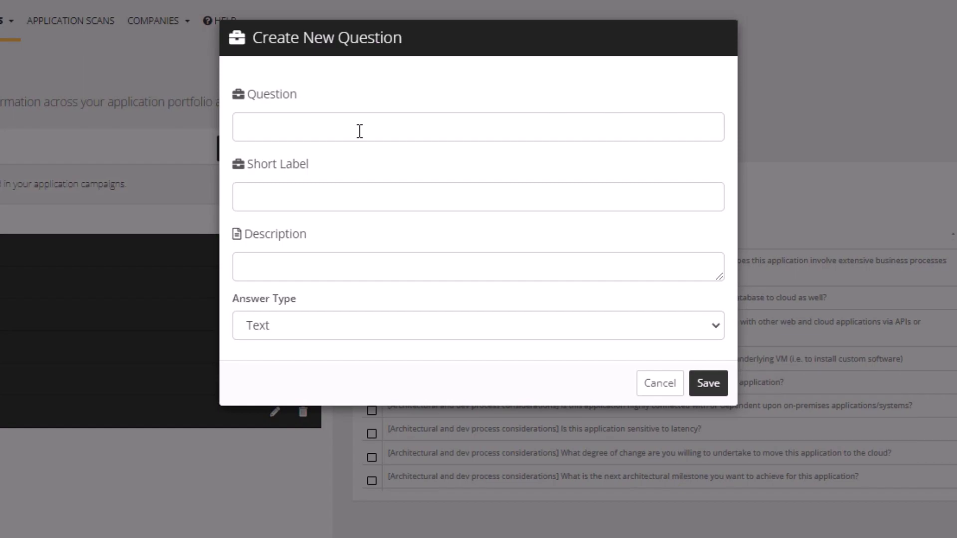
pyautogui.click(359, 131)
pyautogui.write('Te')
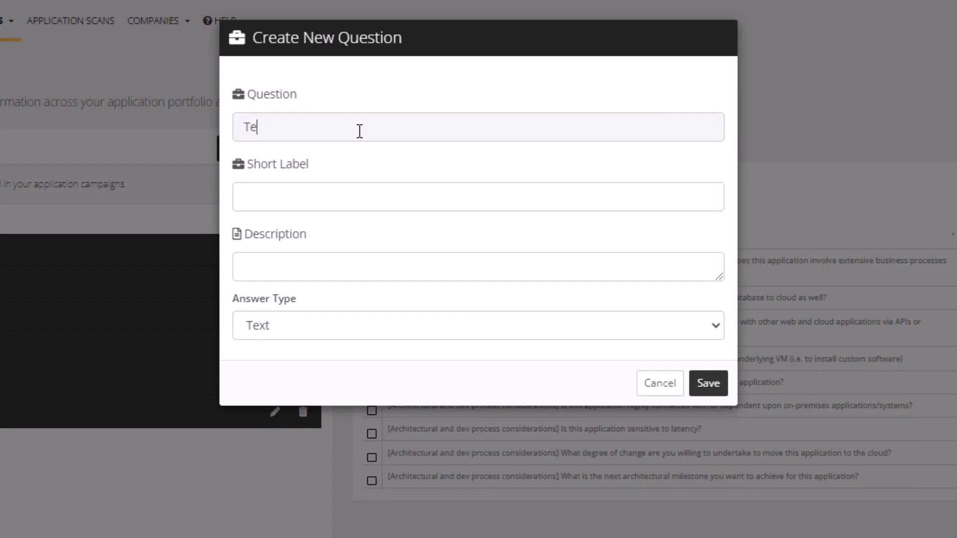
pyautogui.write('am Training Priorities?')
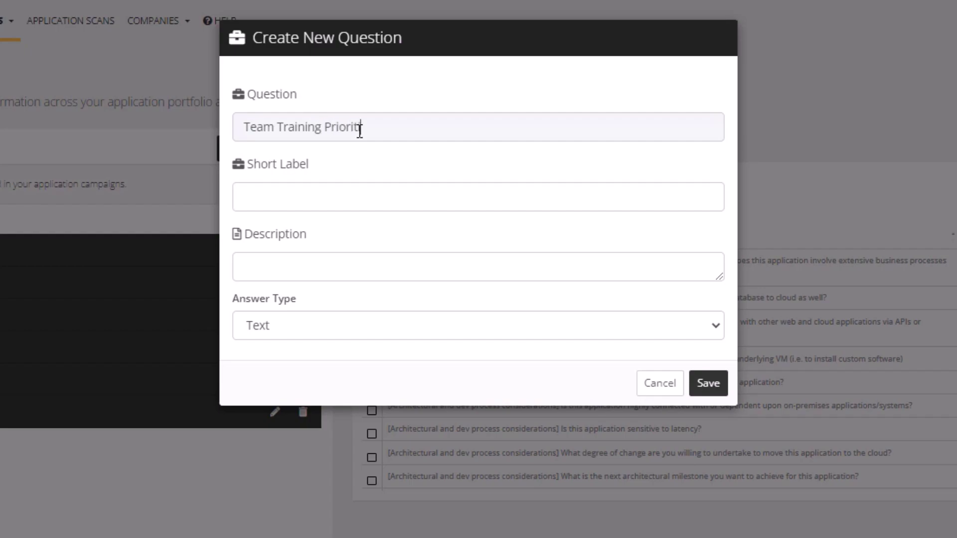
pyautogui.click(351, 197)
pyautogui.write('Training')
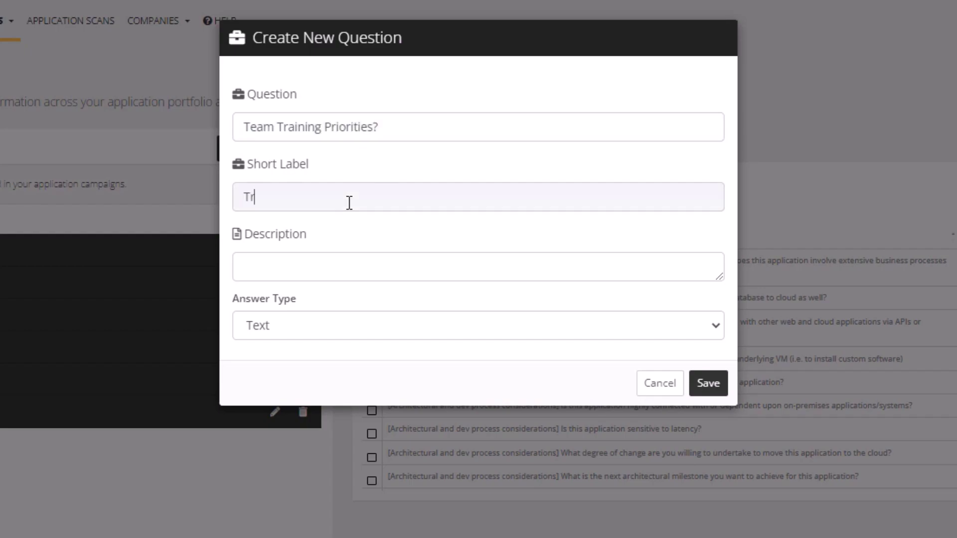
pyautogui.click(374, 272)
pyautogui.write('Unde')
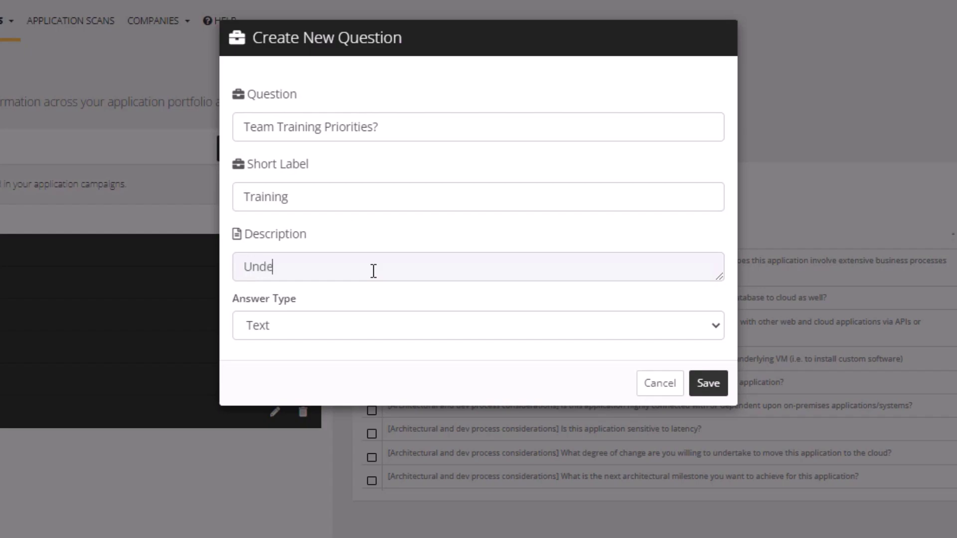
pyautogui.write('rstand training priorities ')
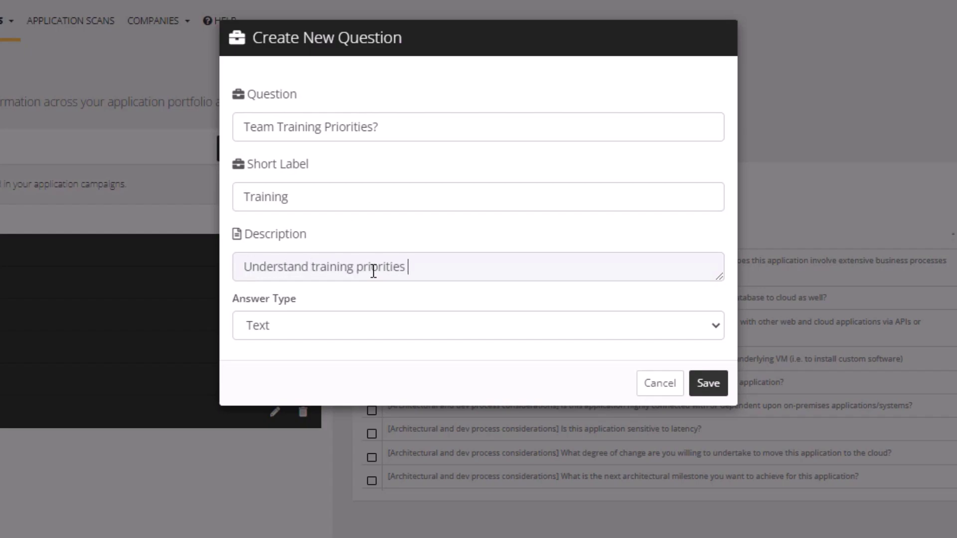
pyautogui.write('for the development team')
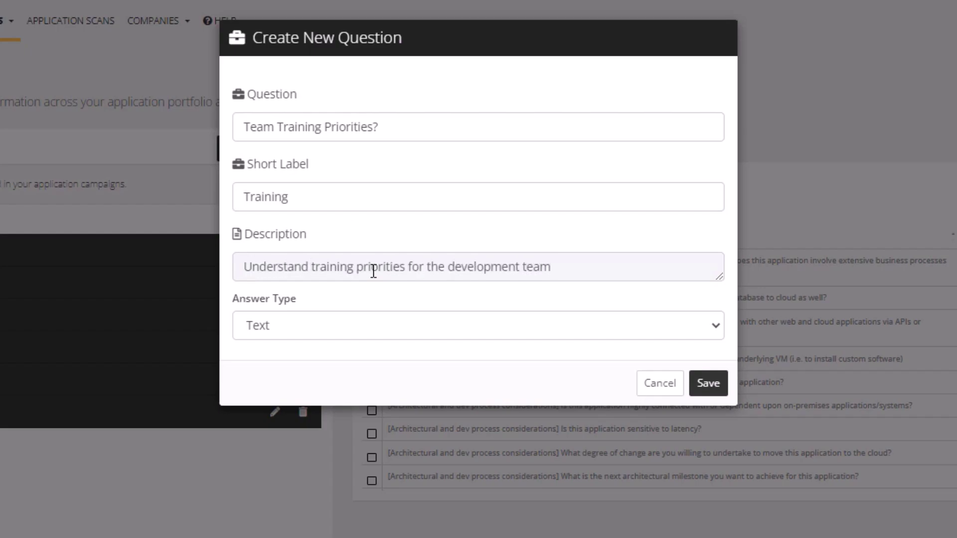
# Make it Multiple Selection with values Cloud technologies, Project management, Data science, and save
pyautogui.click(422, 329)
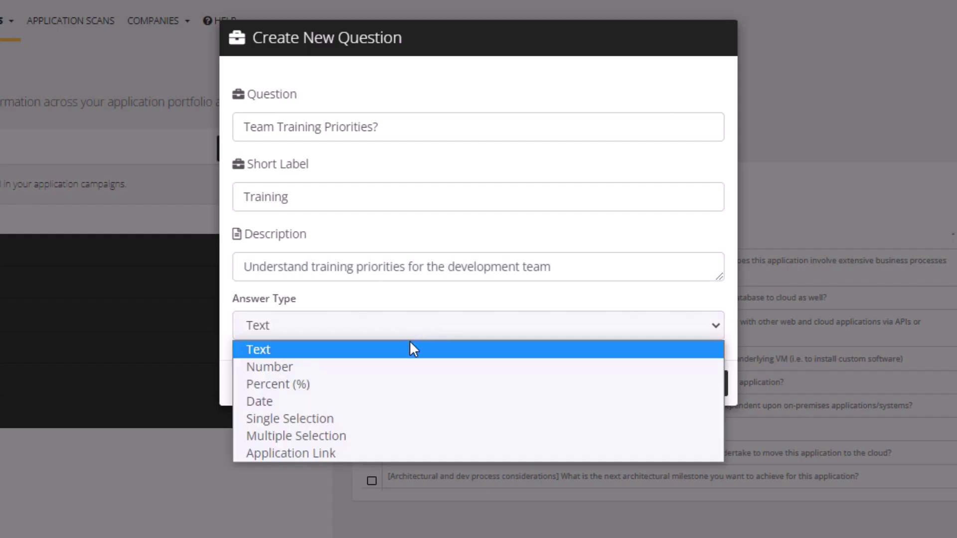
pyautogui.click(415, 430)
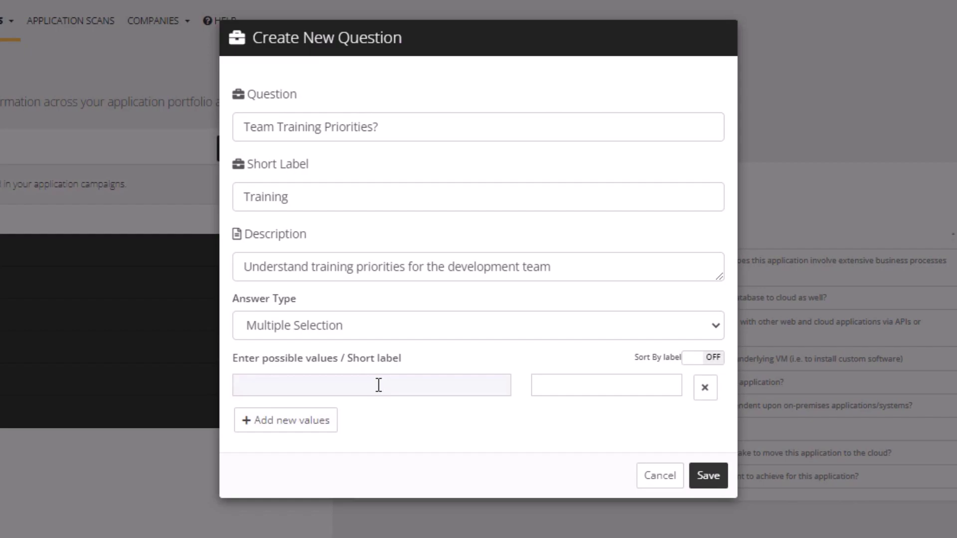
pyautogui.write('Cloud technologies')
pyautogui.click(577, 391)
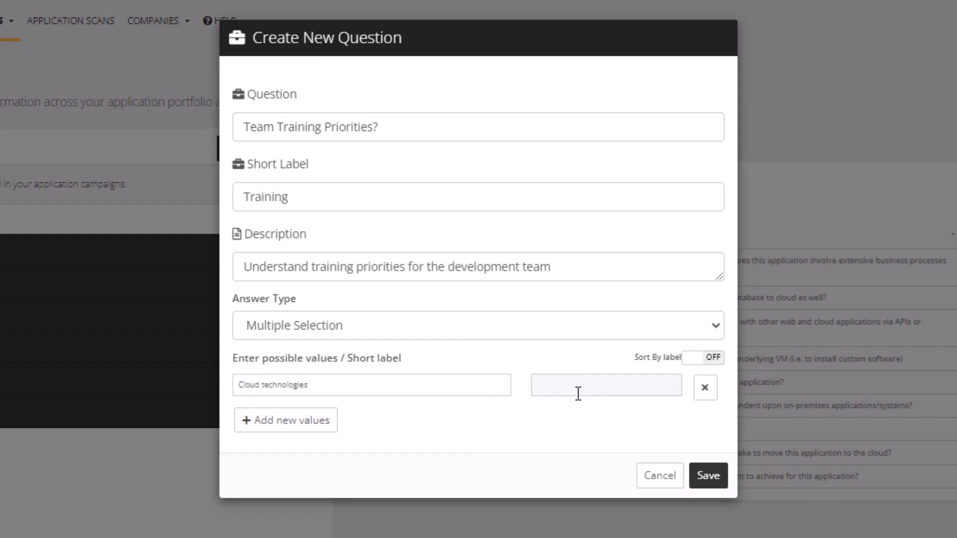
pyautogui.click(310, 428)
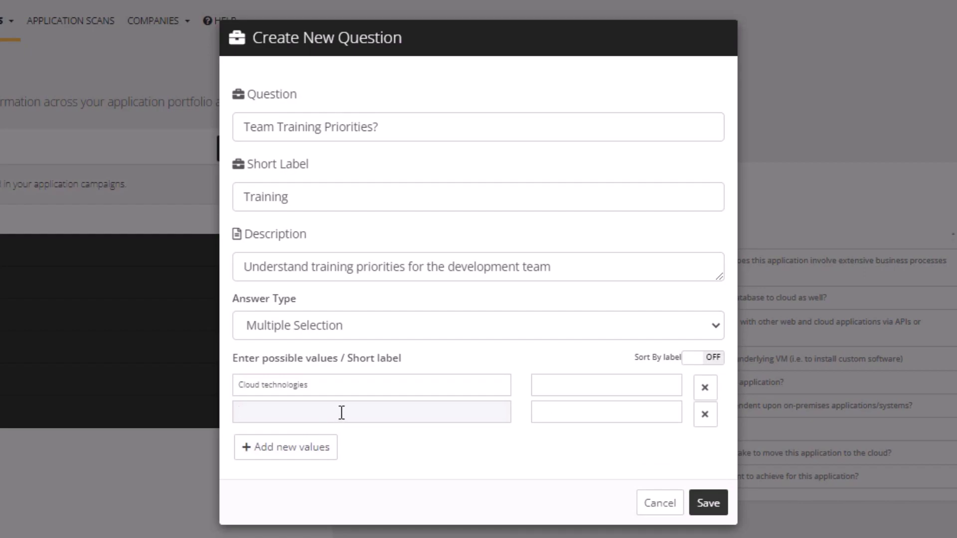
pyautogui.write('Project management')
pyautogui.click(276, 433)
pyautogui.write('Data science')
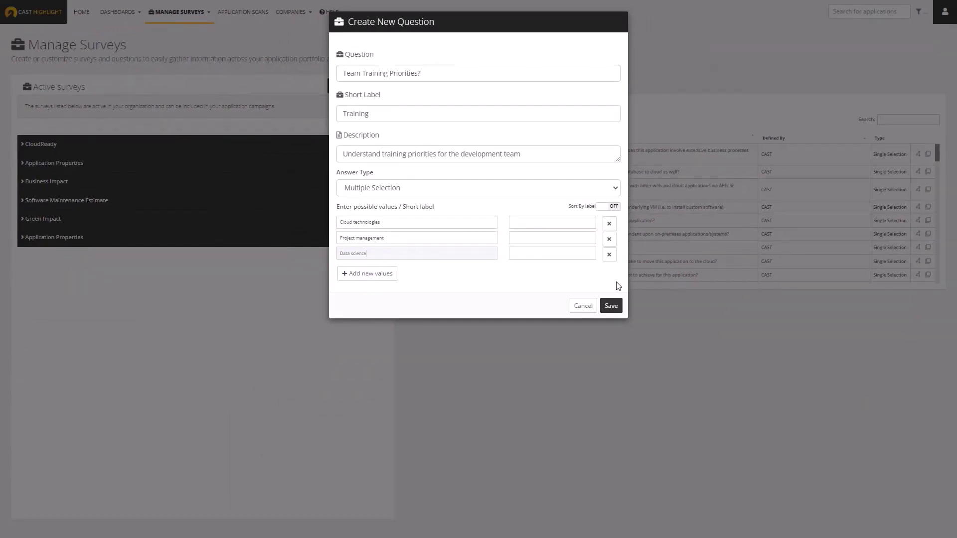
pyautogui.click(613, 307)
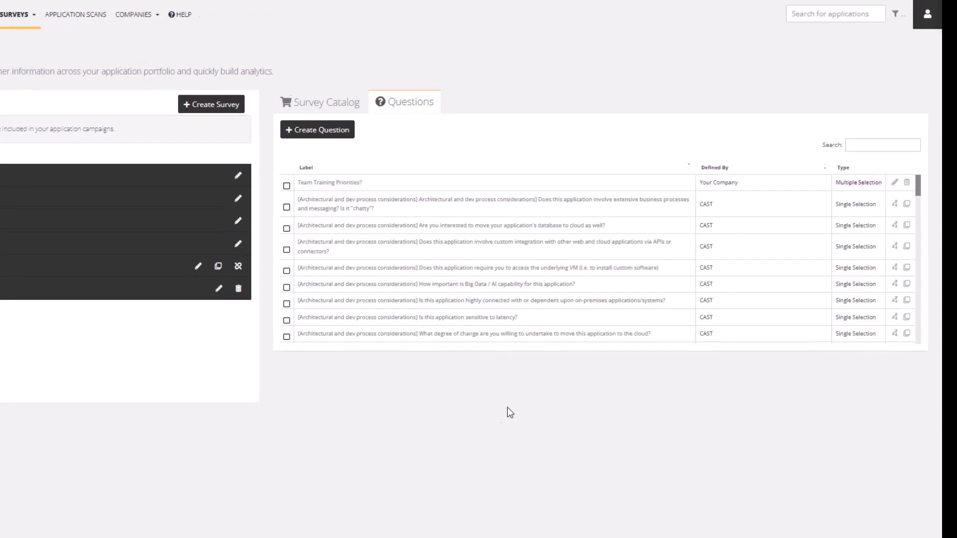
# Attach Team Training Priorities? to the Application Properties survey, expand it, then view the catalog
pyautogui.moveTo(350, 184)
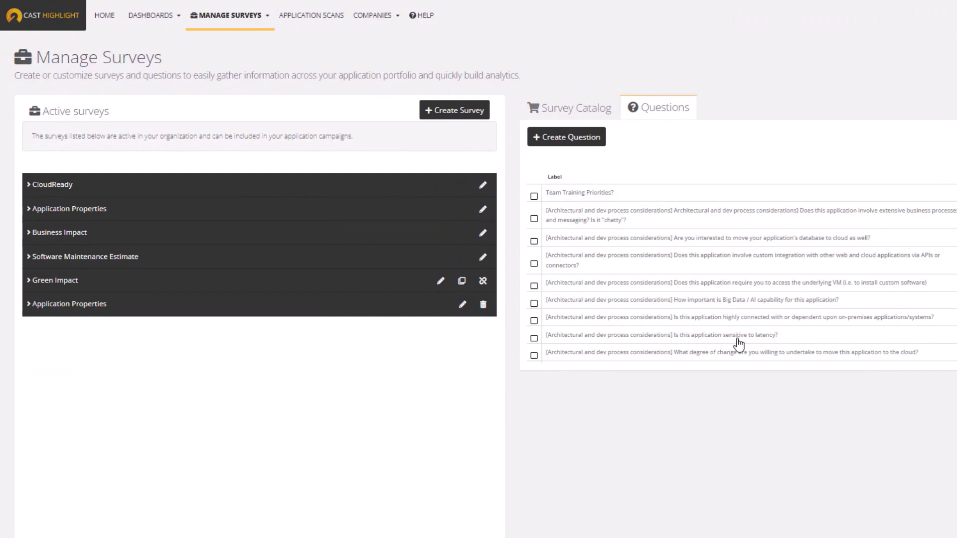
pyautogui.click(534, 196)
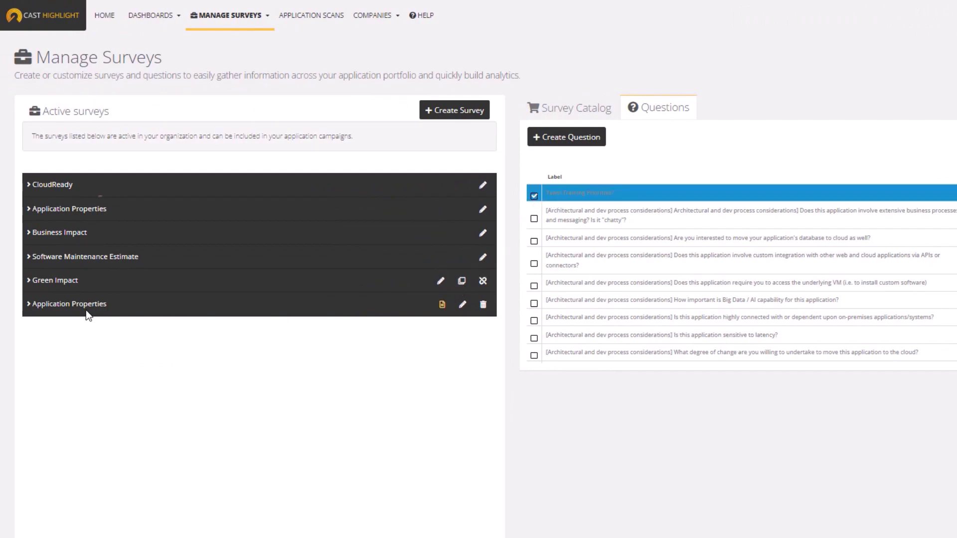
pyautogui.click(443, 306)
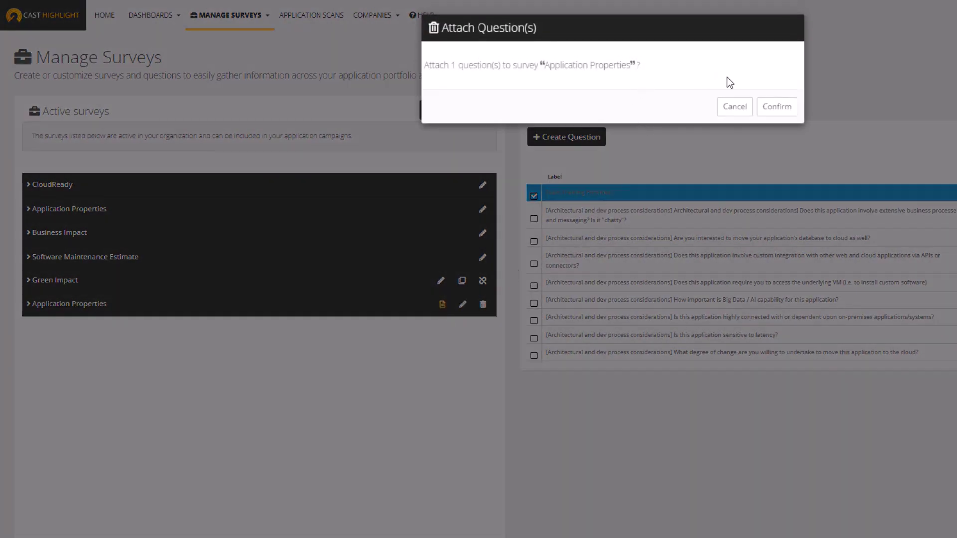
pyautogui.click(783, 106)
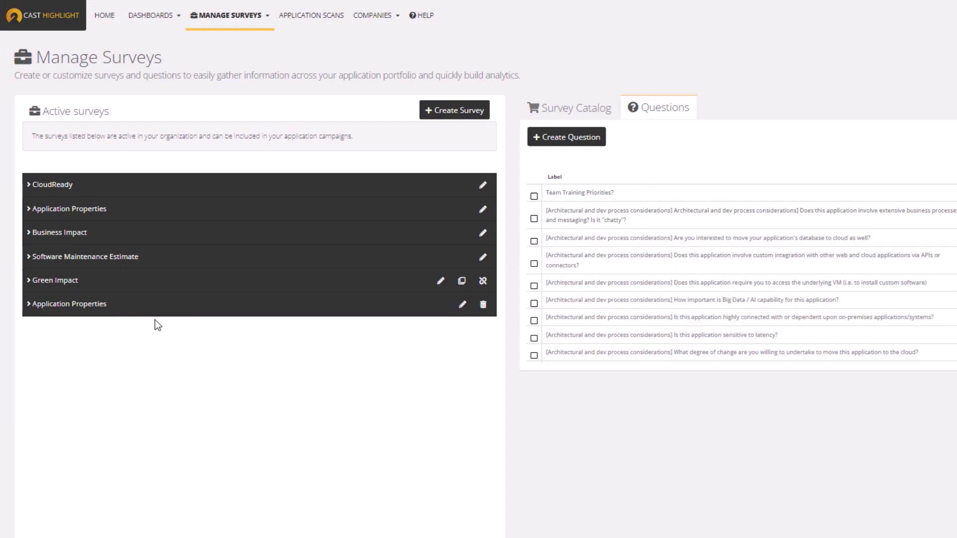
pyautogui.click(31, 305)
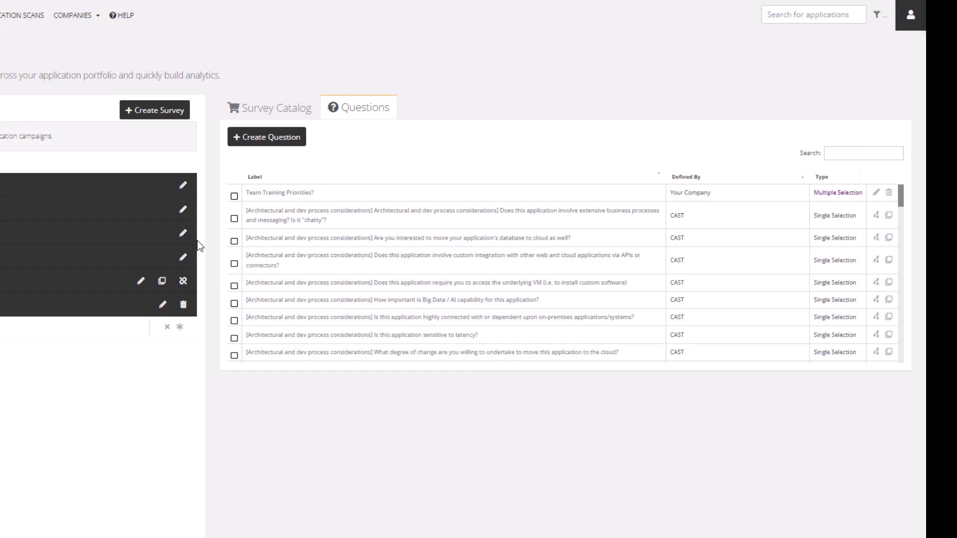
pyautogui.click(285, 110)
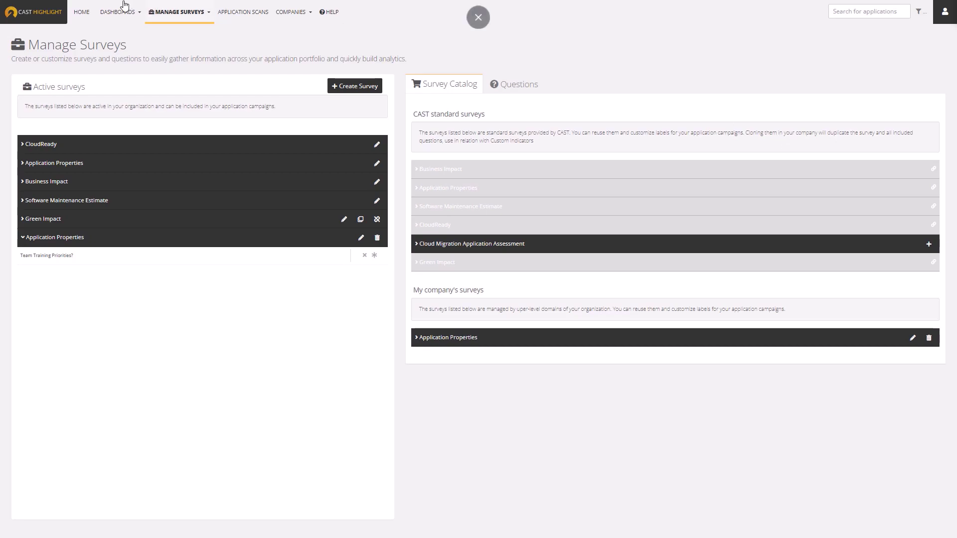
# Go from the home dashboard to the Manage Campaigns page via Manage Portfolio
pyautogui.click(81, 15)
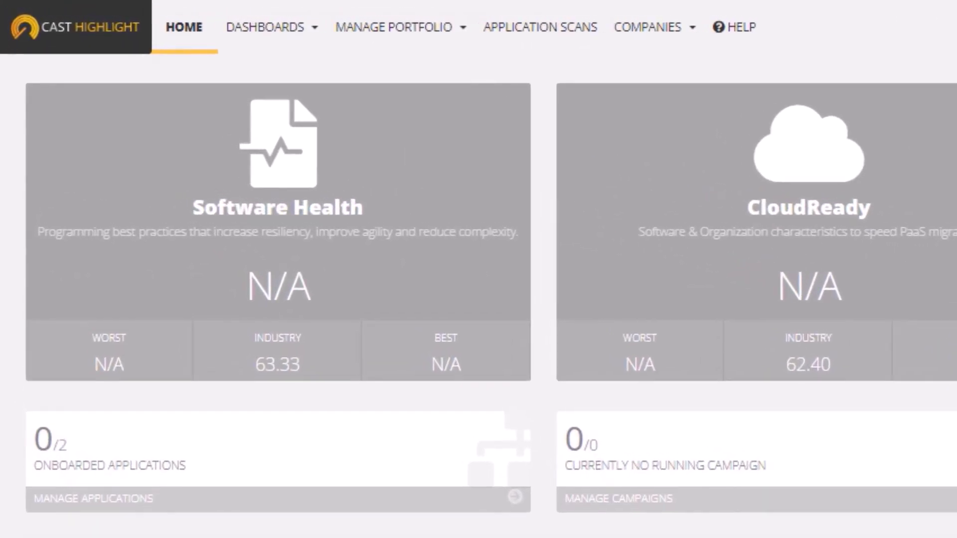
pyautogui.click(456, 30)
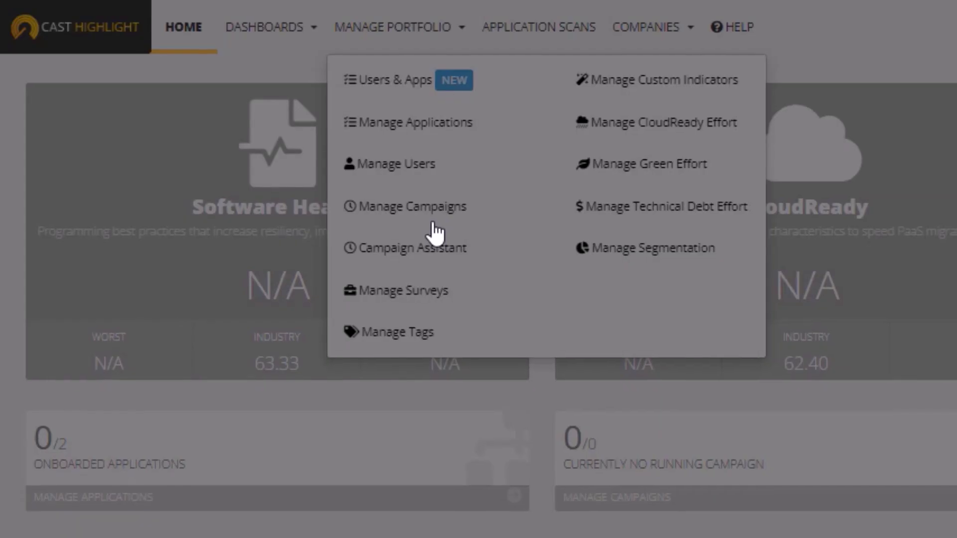
pyautogui.click(434, 224)
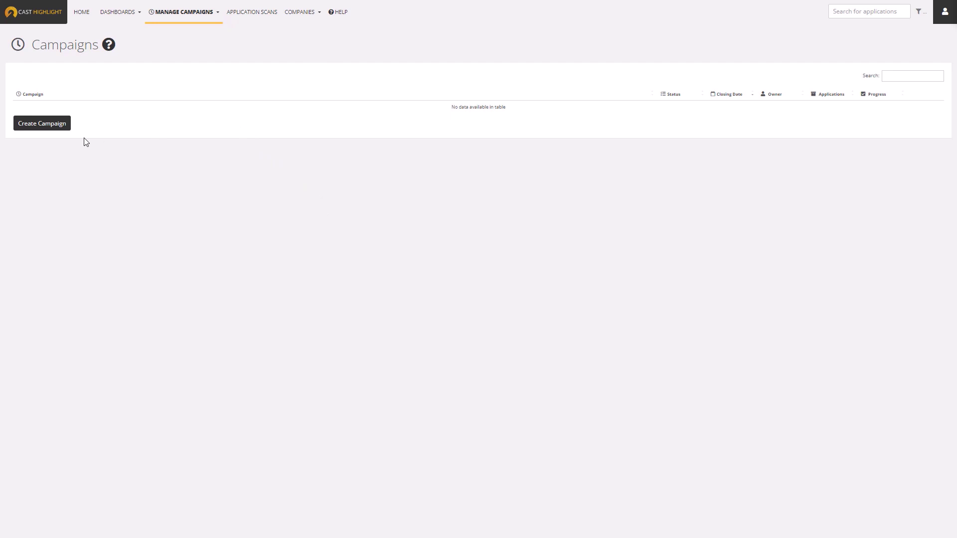
# Create campaign 'Business Apps' closing April 17, 2023, and advance to the Configuration step
pyautogui.click(55, 130)
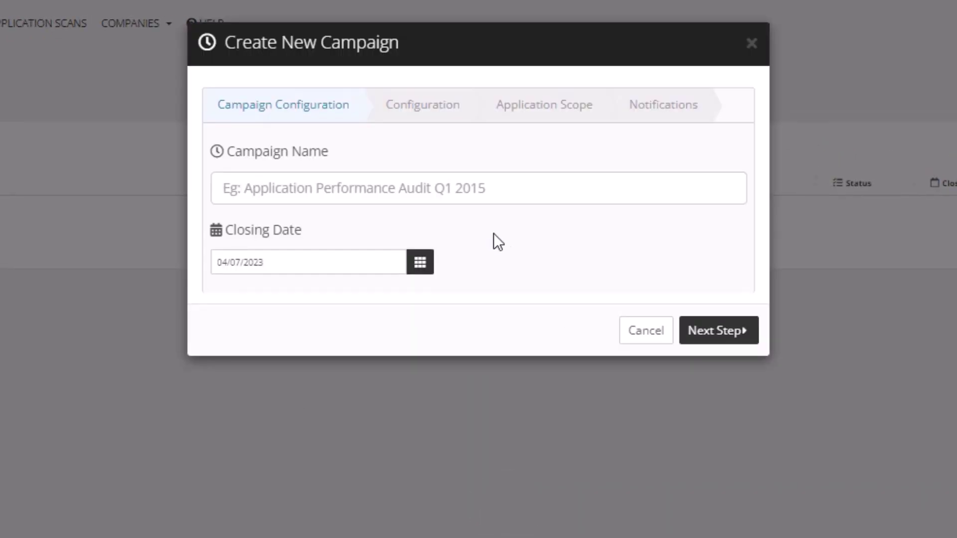
pyautogui.click(436, 192)
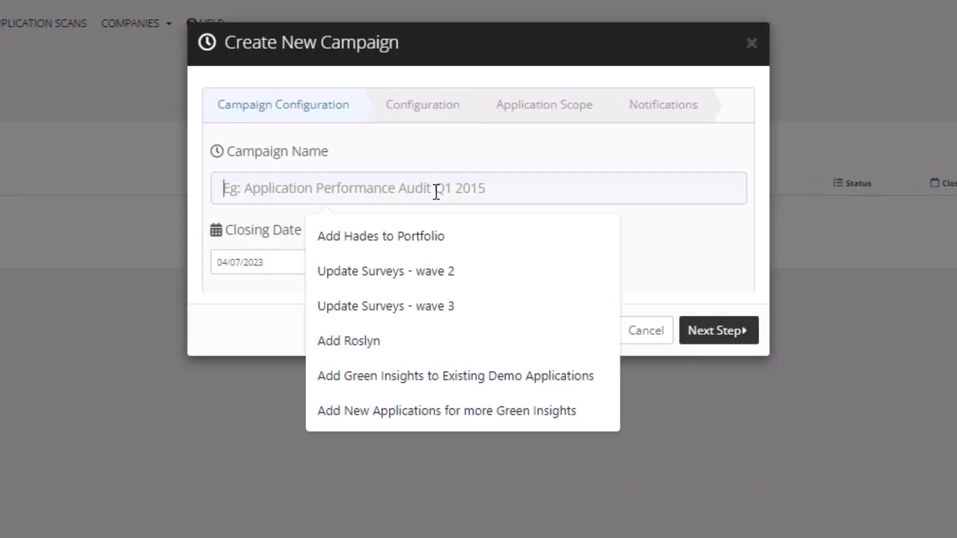
pyautogui.write('Busines')
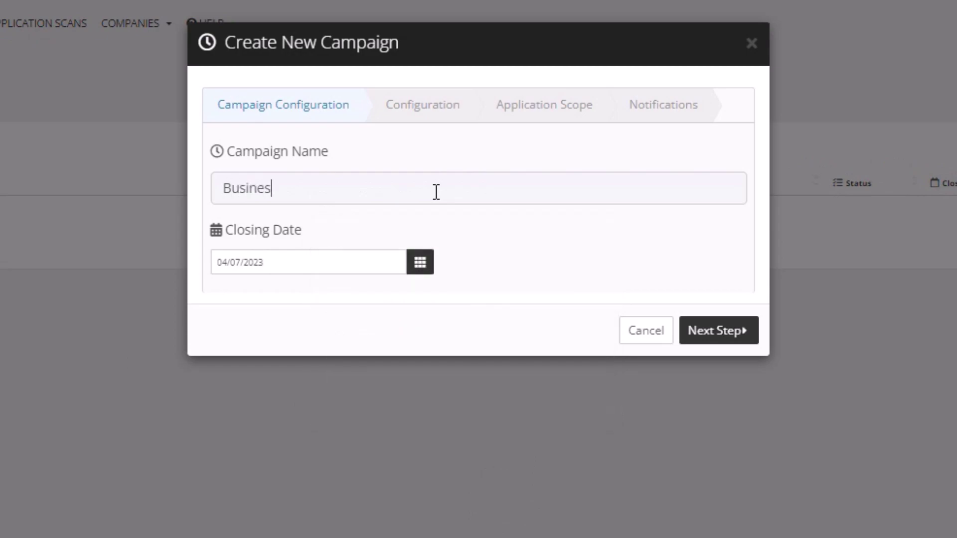
pyautogui.write('s Apps')
pyautogui.click(420, 258)
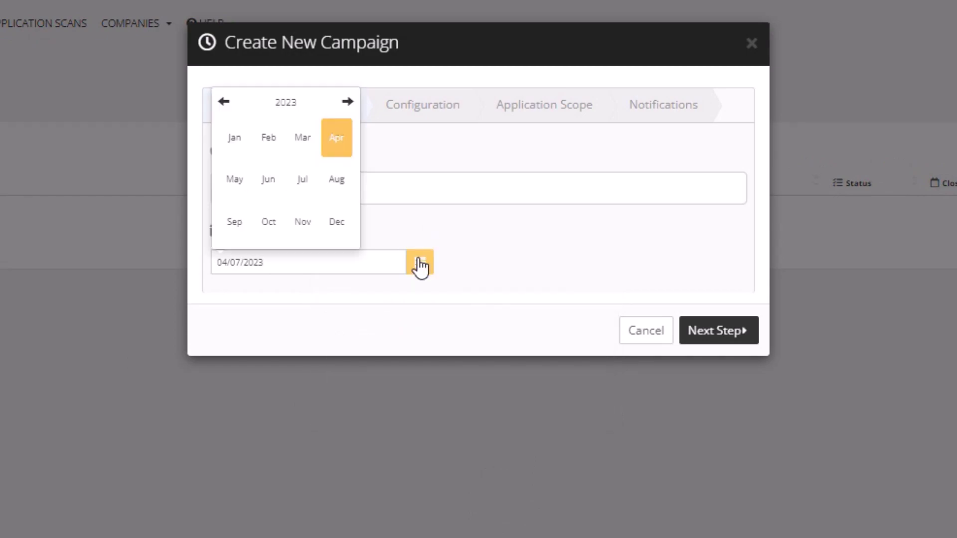
pyautogui.click(337, 140)
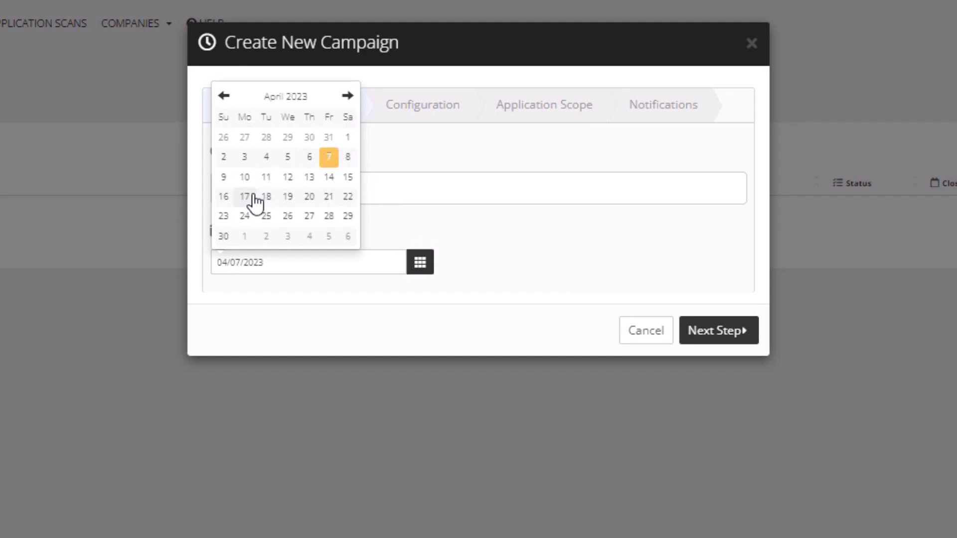
pyautogui.click(247, 198)
pyautogui.click(735, 331)
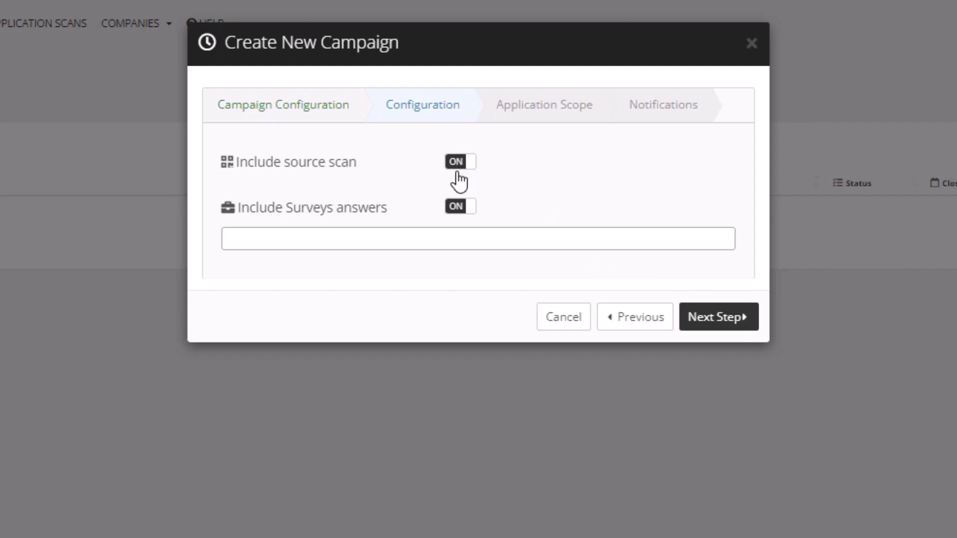
# Include survey answers from the Business Impact and Green Impact surveys in the campaign
pyautogui.click(439, 234)
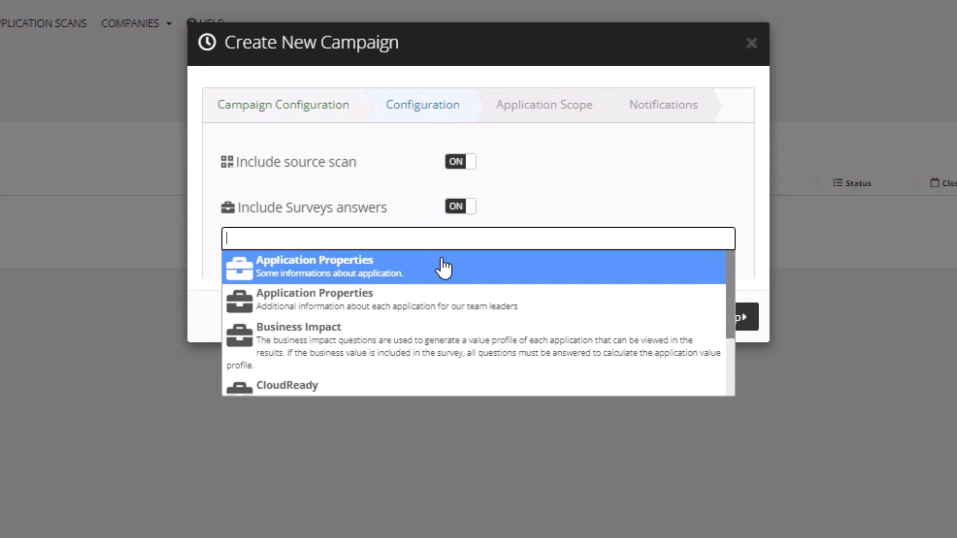
pyautogui.click(417, 342)
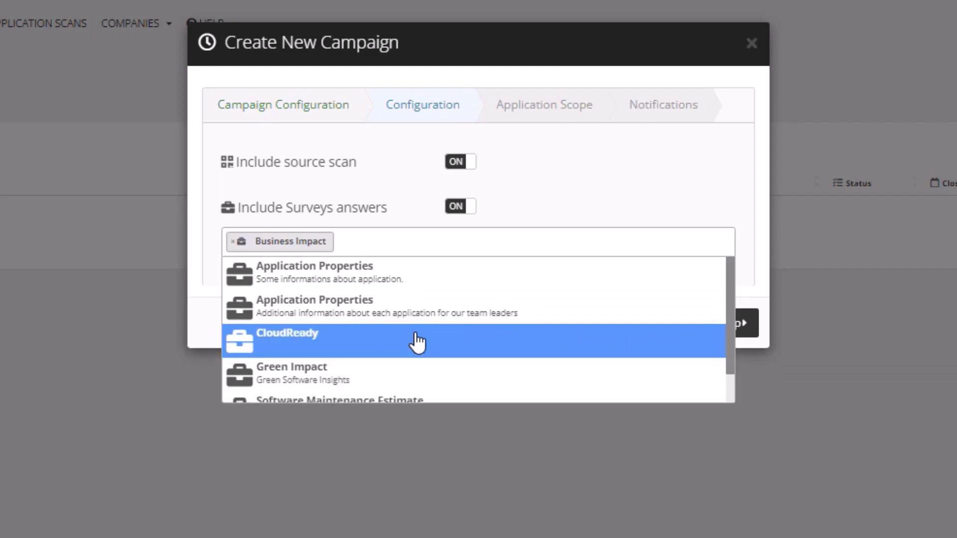
pyautogui.click(418, 374)
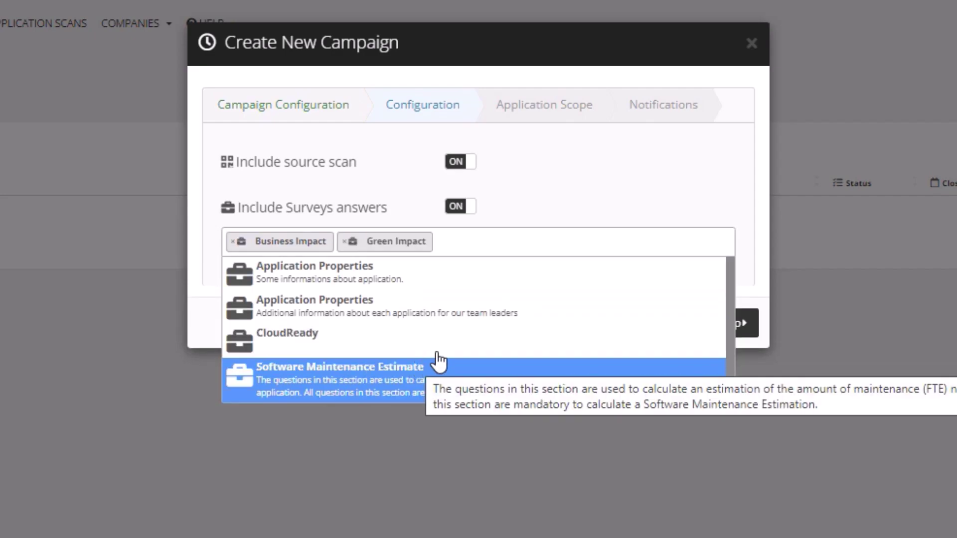
pyautogui.click(629, 184)
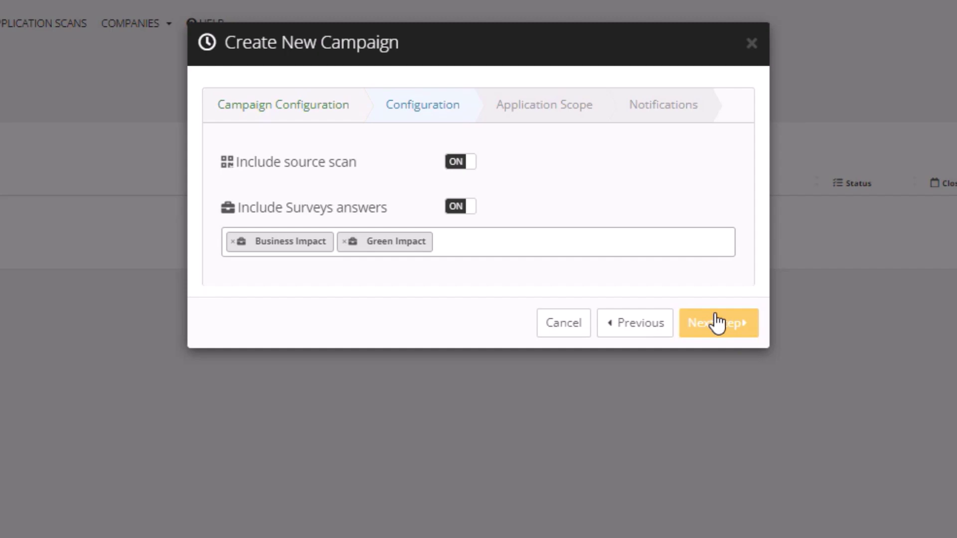
# Scope the campaign to Cloud App and Legacy App, then advance to Notifications
pyautogui.click(718, 331)
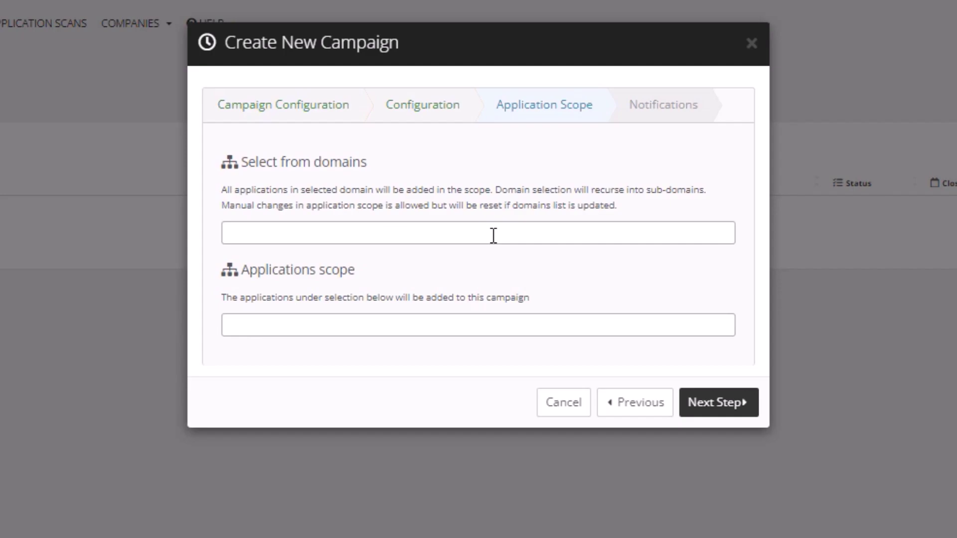
pyautogui.click(452, 324)
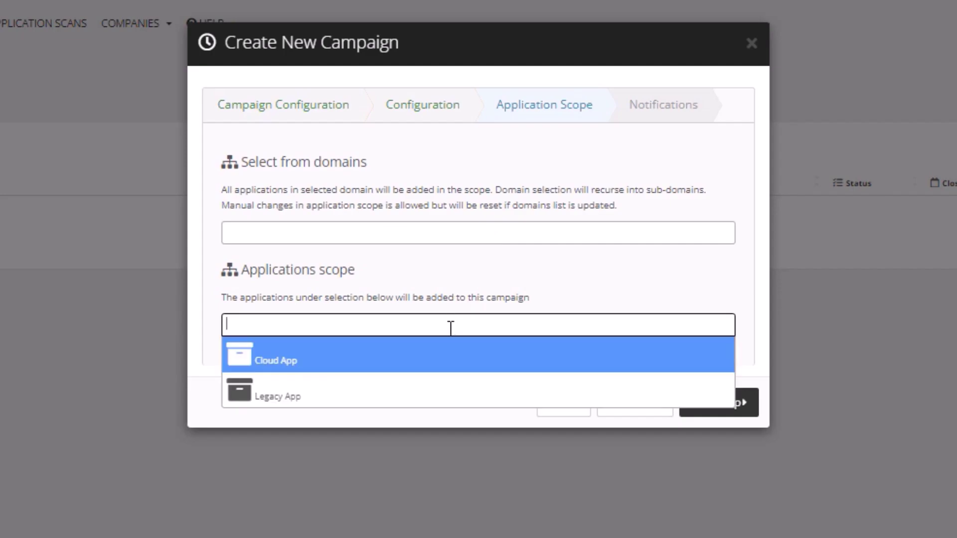
pyautogui.click(428, 360)
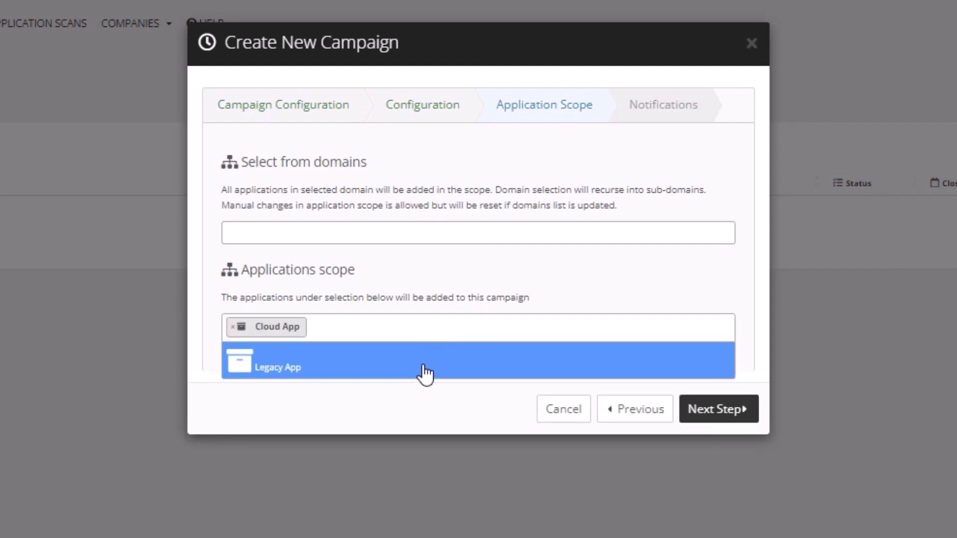
pyautogui.click(425, 374)
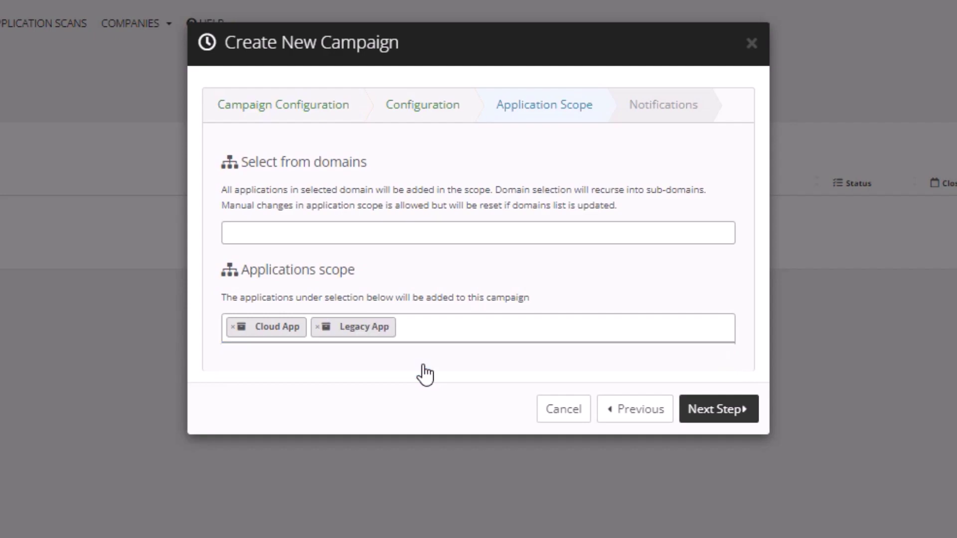
pyautogui.click(718, 411)
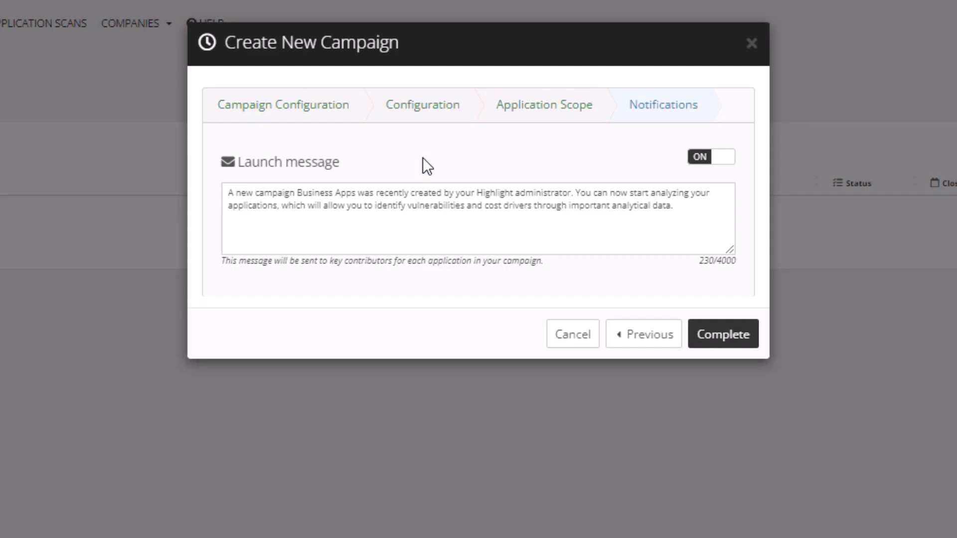
pyautogui.click(699, 160)
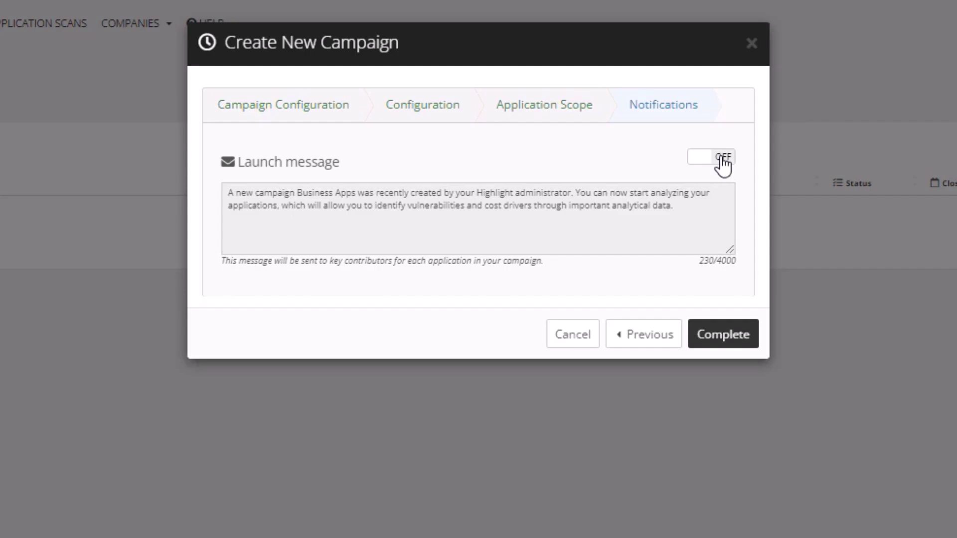
pyautogui.click(722, 158)
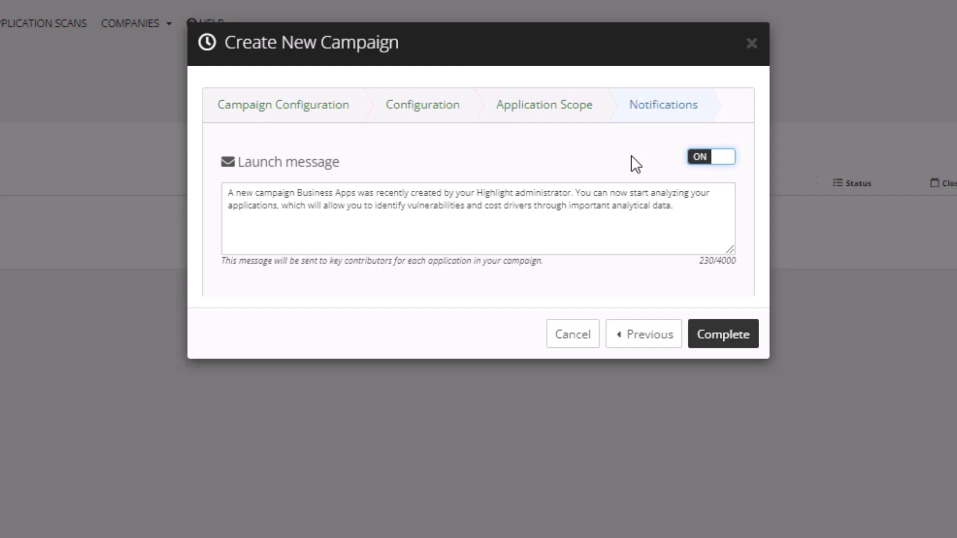
pyautogui.moveTo(692, 214); pyautogui.dragTo(228, 189)
pyautogui.click(259, 204)
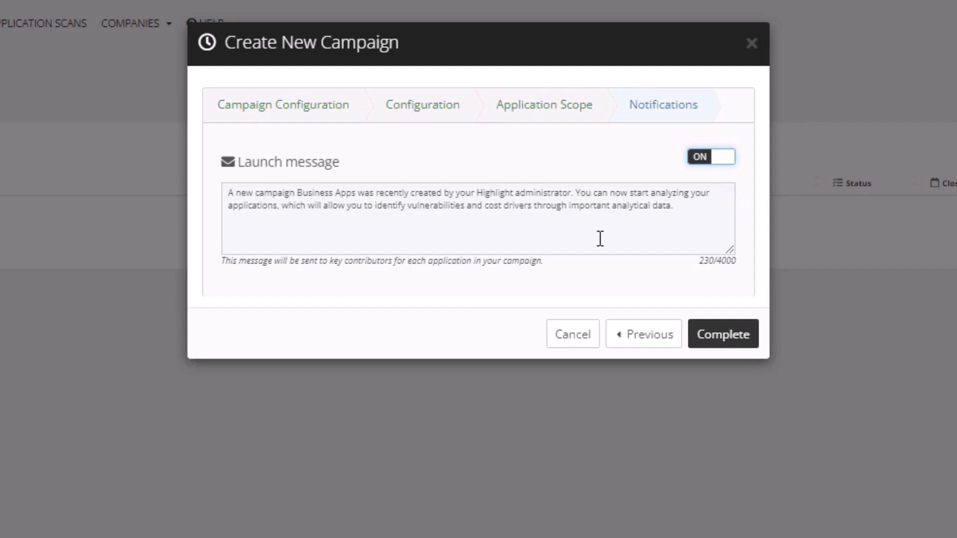
# Create the campaign with 2 applications closing 04/16/2023, then start it so its status changes from pending to started
pyautogui.click(733, 335)
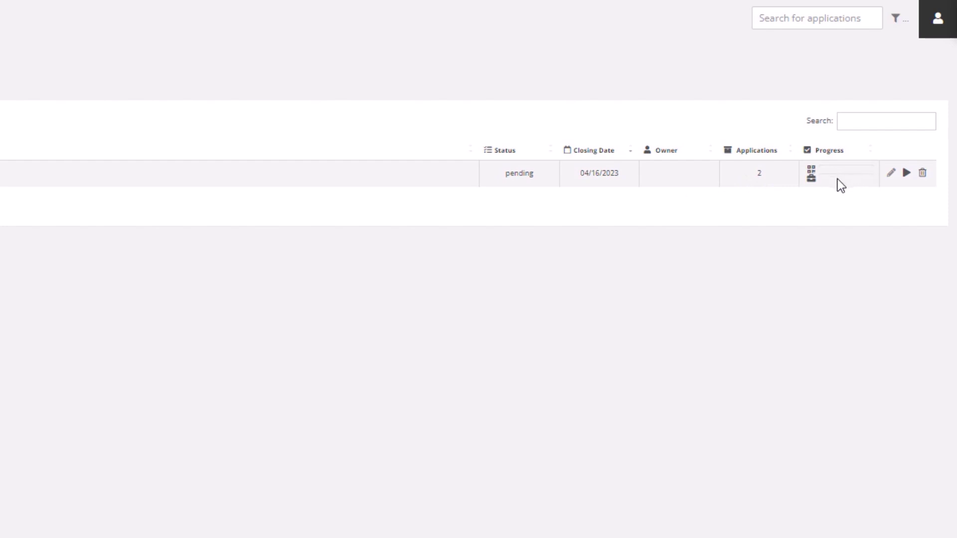
pyautogui.click(906, 173)
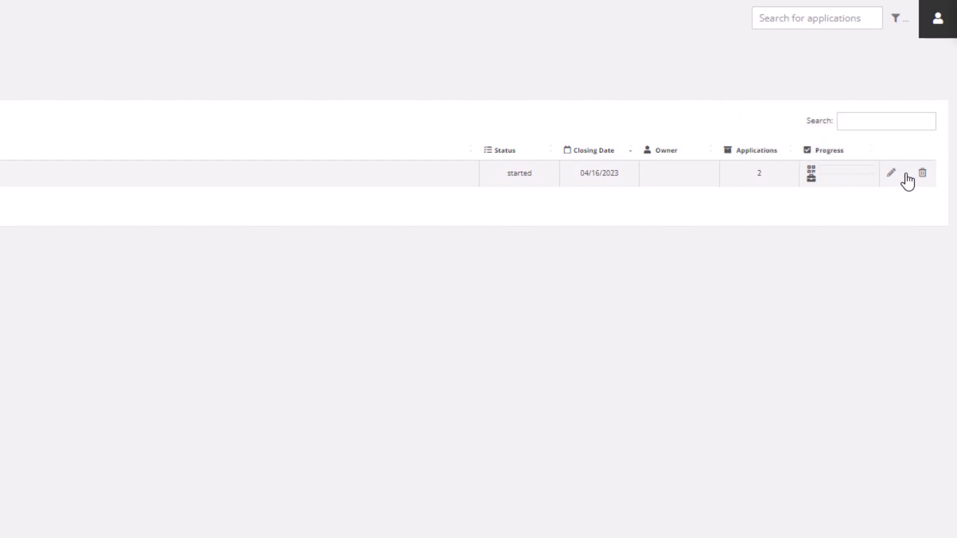